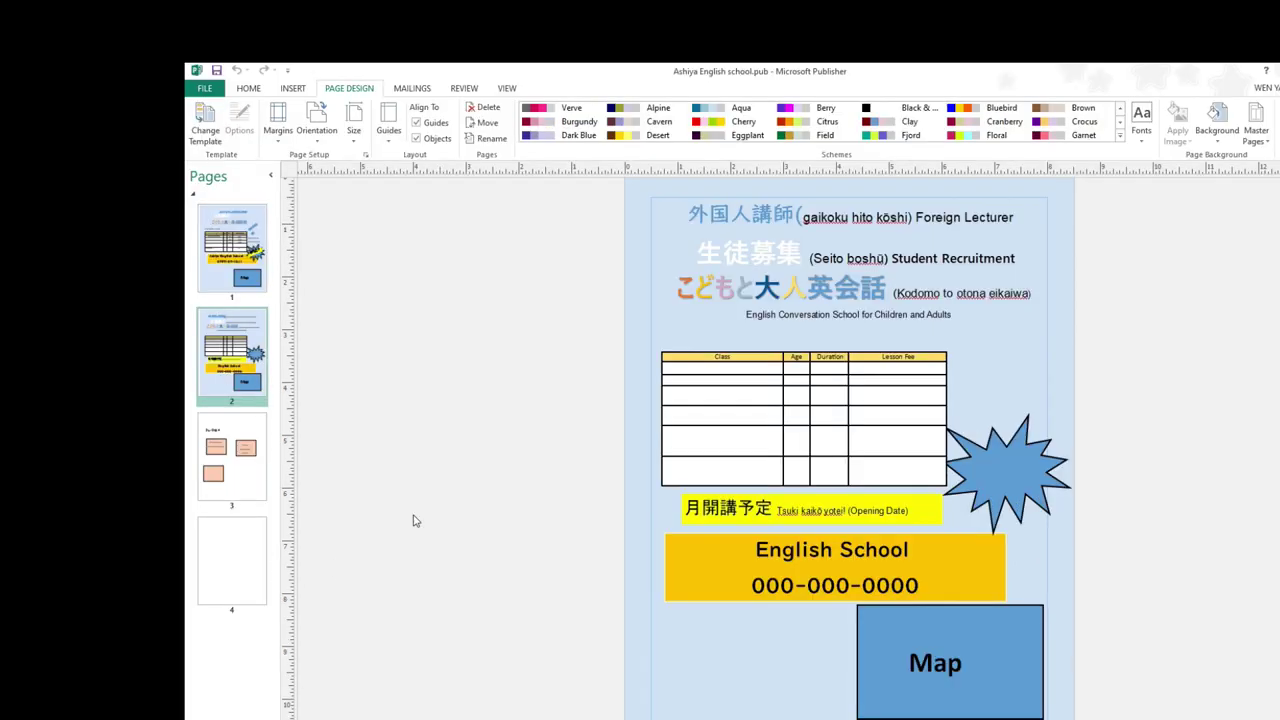
Step: Create a new blank 8.5 x 11" letter-size publication
{"action": "left_click", "coordinate": [213, 88]}
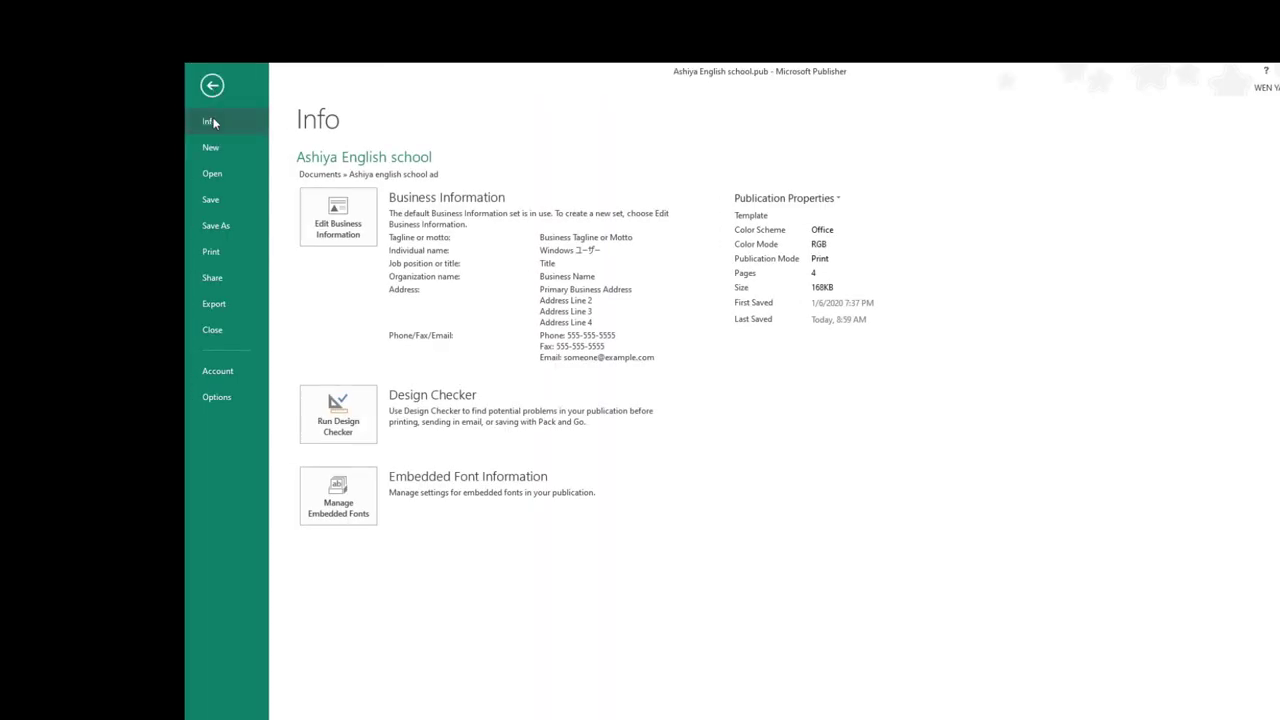
{"action": "left_click", "coordinate": [222, 150]}
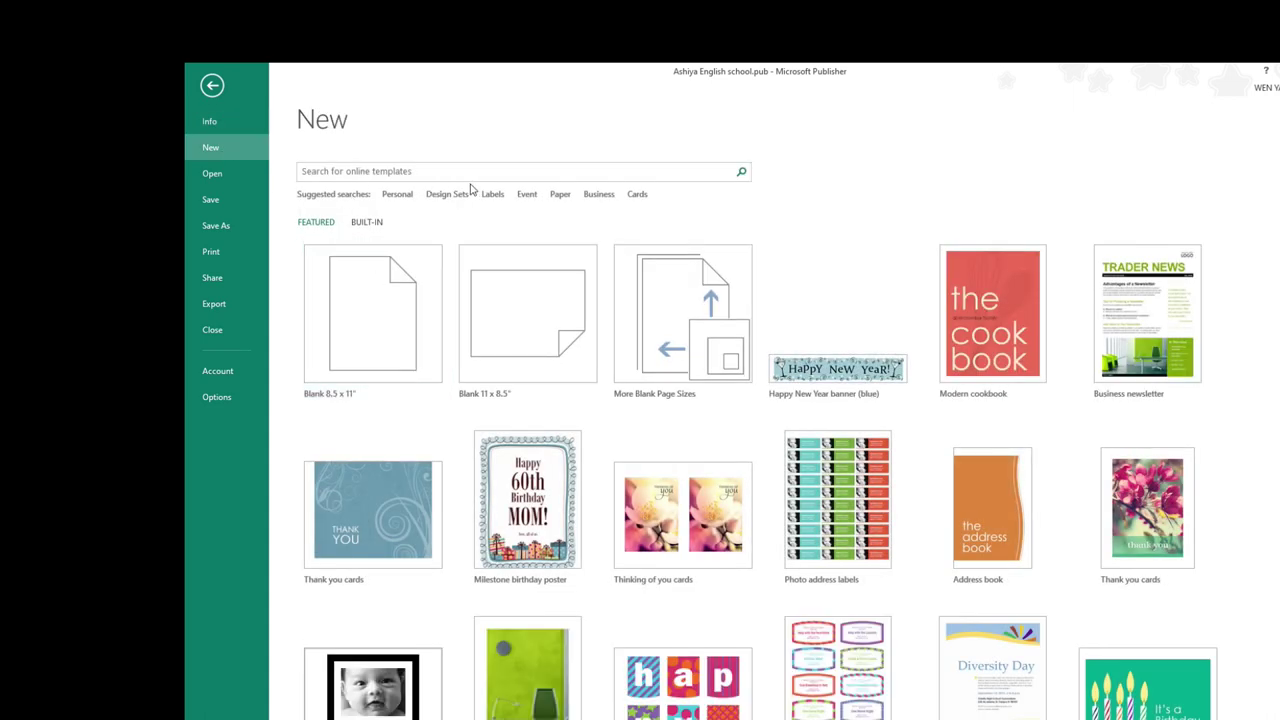
{"action": "left_click", "coordinate": [392, 310]}
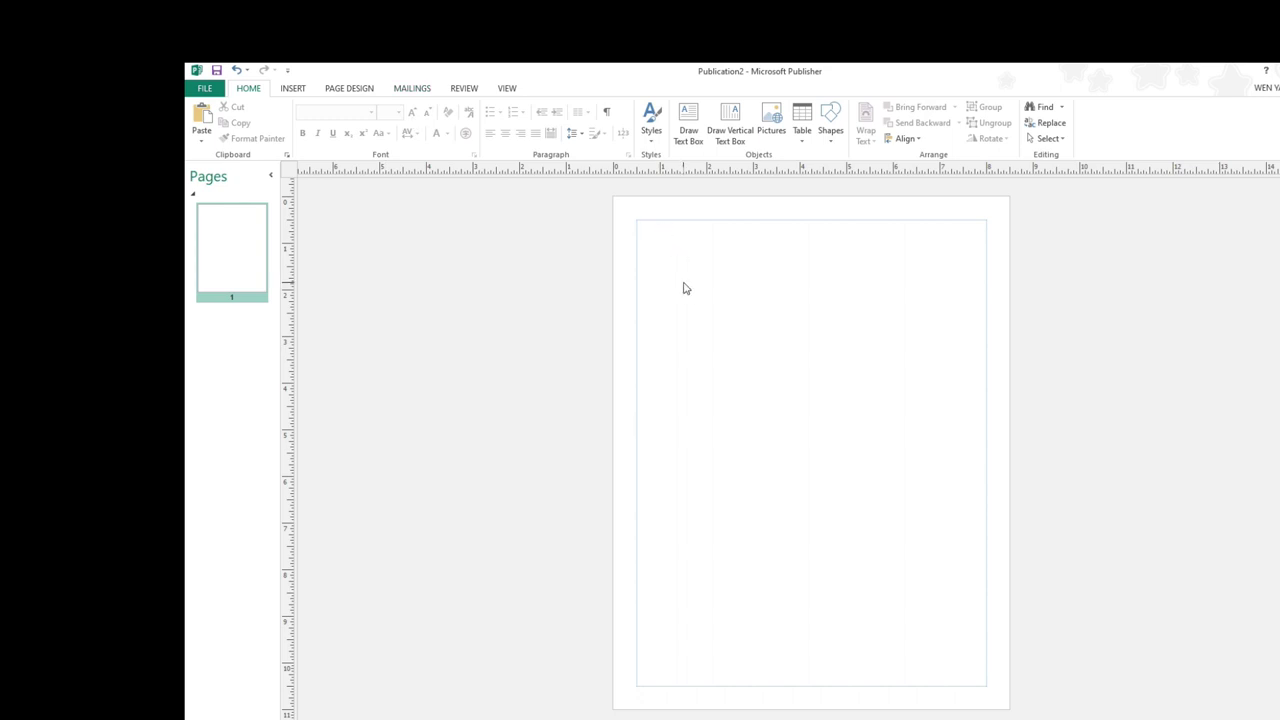
Step: Bring up the Page Design settings for the Ashiya English school flyer
{"action": "left_click", "coordinate": [370, 90]}
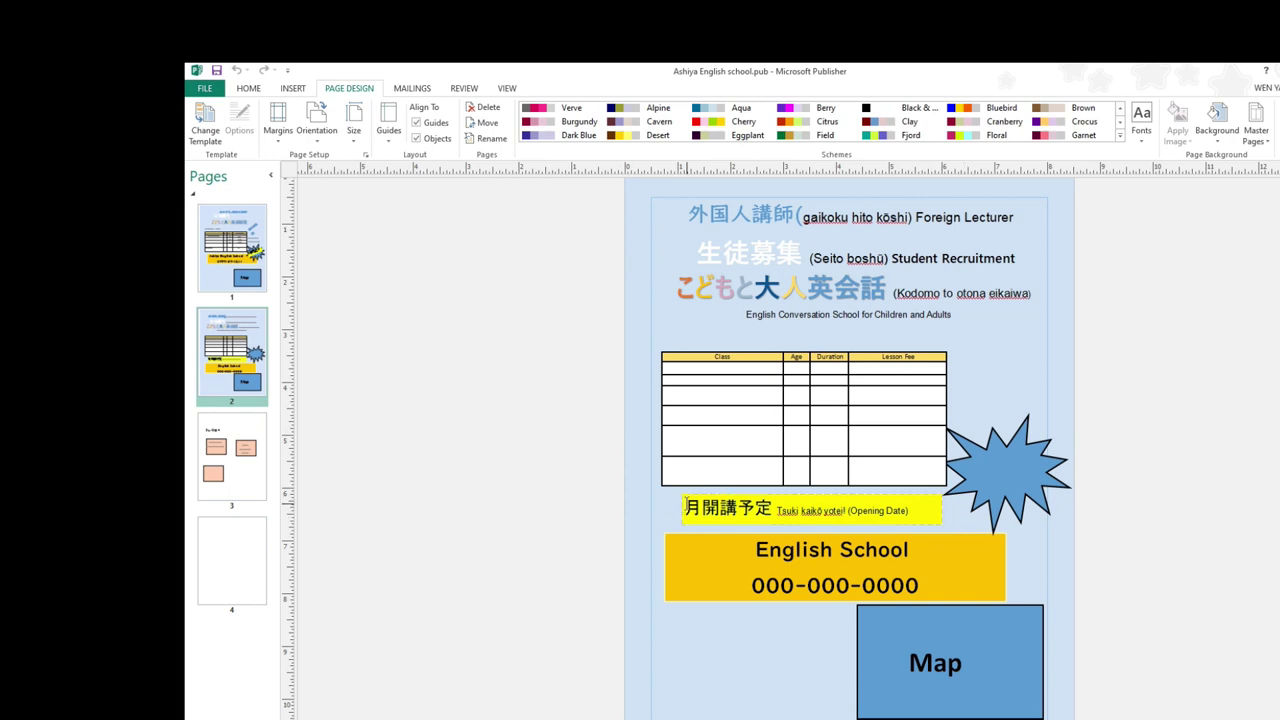
{"action": "left_click", "coordinate": [686, 505]}
{"action": "type", "text": "1"}
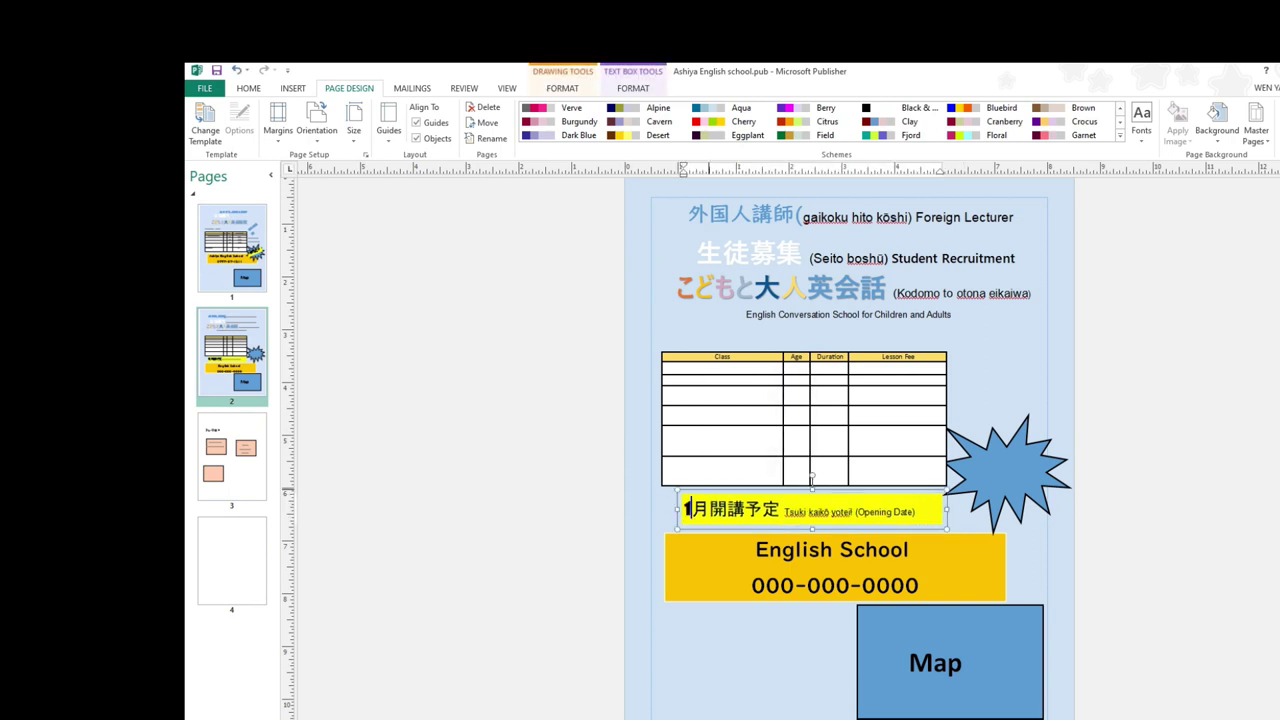
{"action": "key", "text": "BackSpace"}
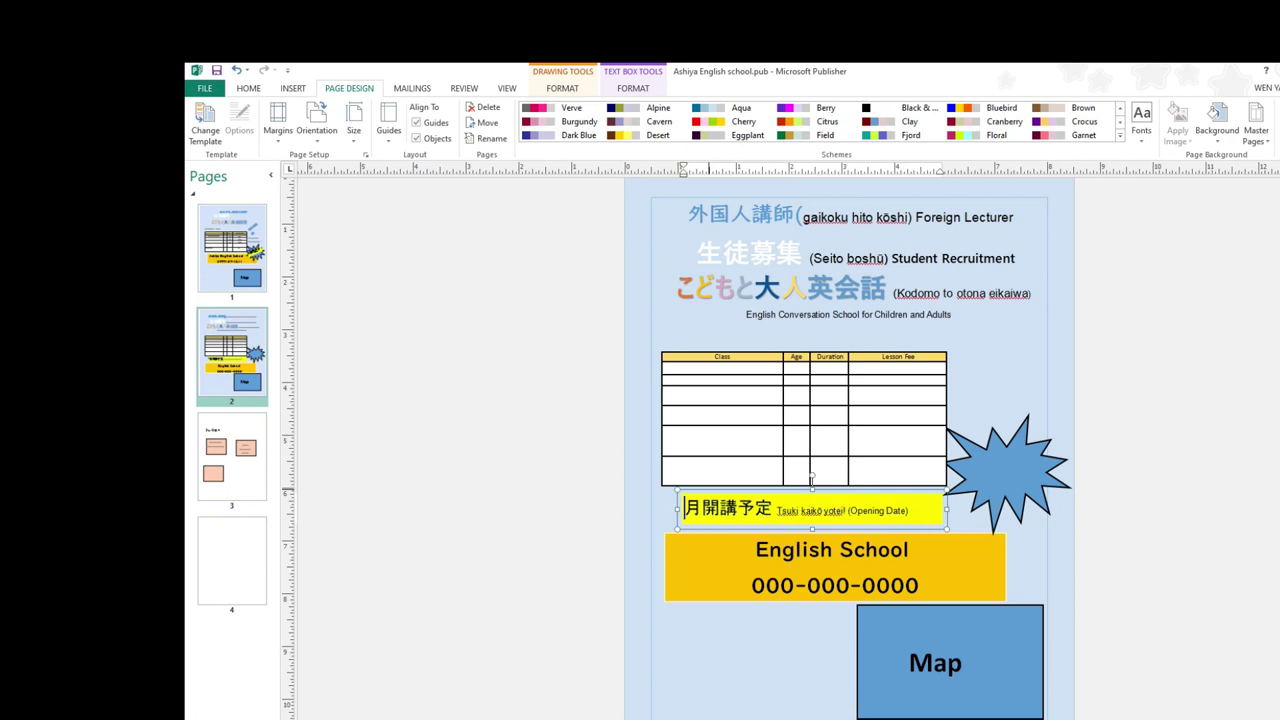
{"action": "type", "text": "3"}
{"action": "key", "text": "BackSpace"}
{"action": "type", "text": "3"}
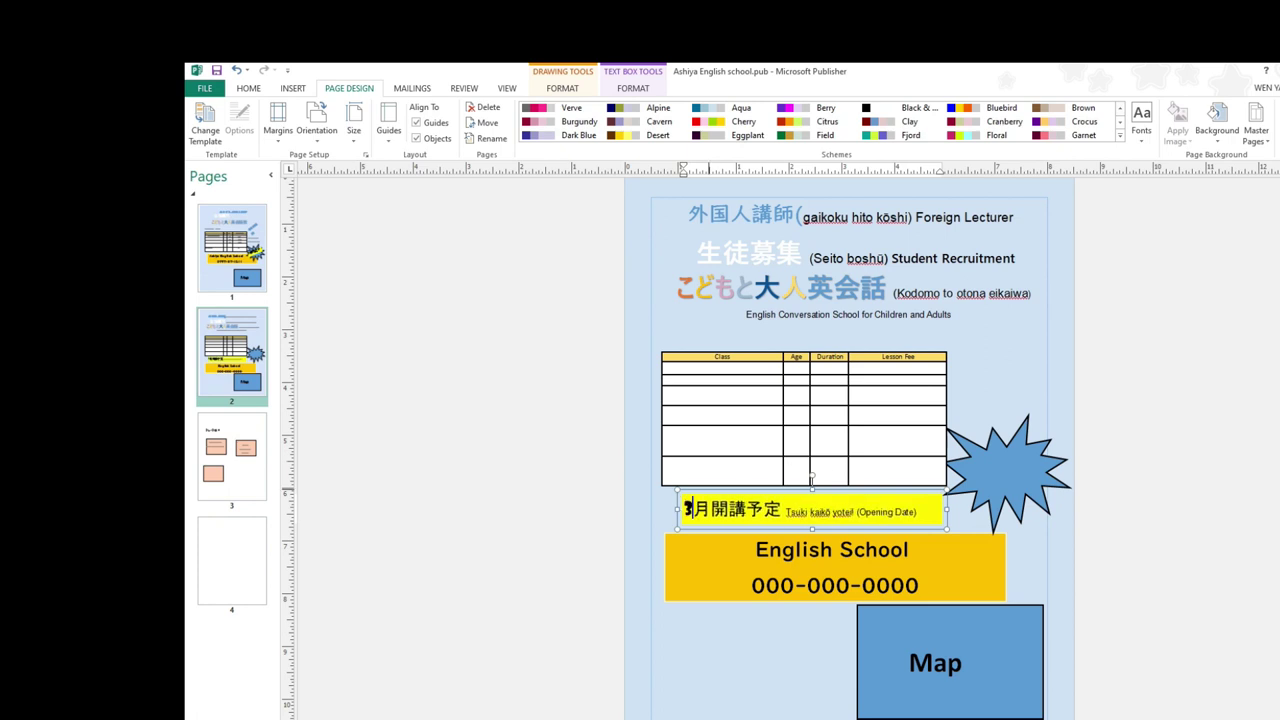
{"action": "key", "text": "BackSpace"}
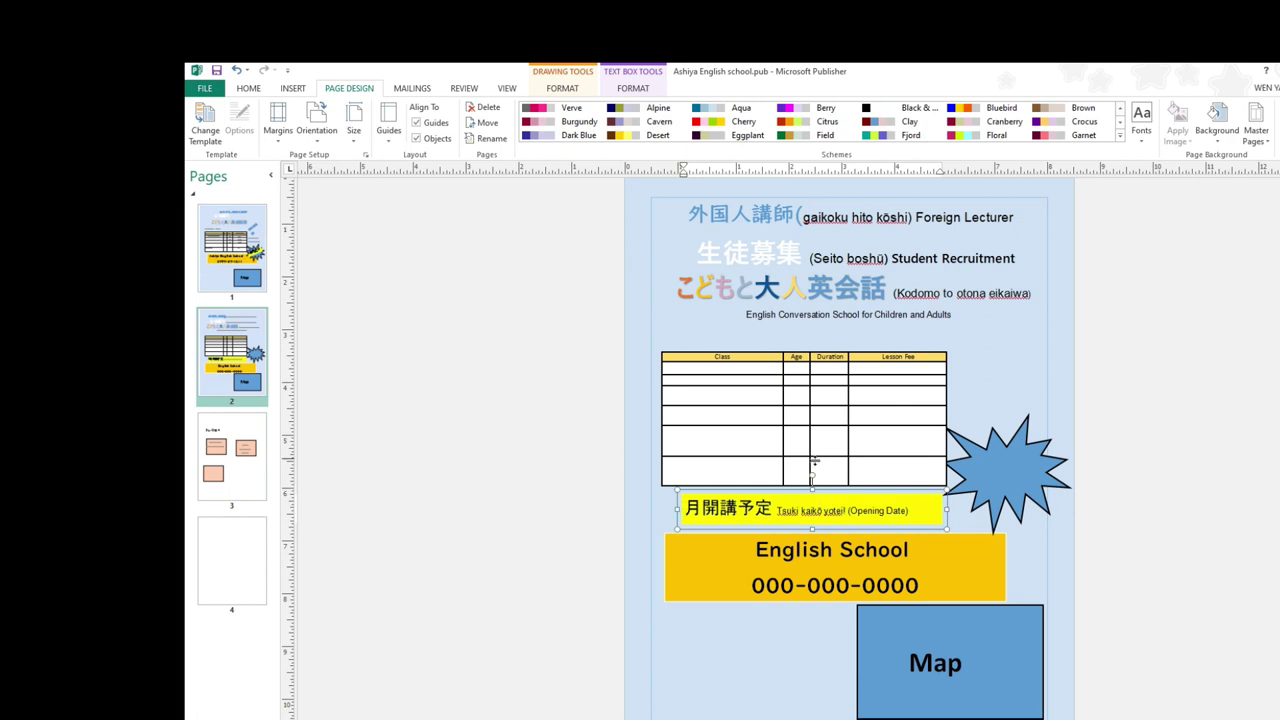
{"action": "left_click", "coordinate": [944, 556]}
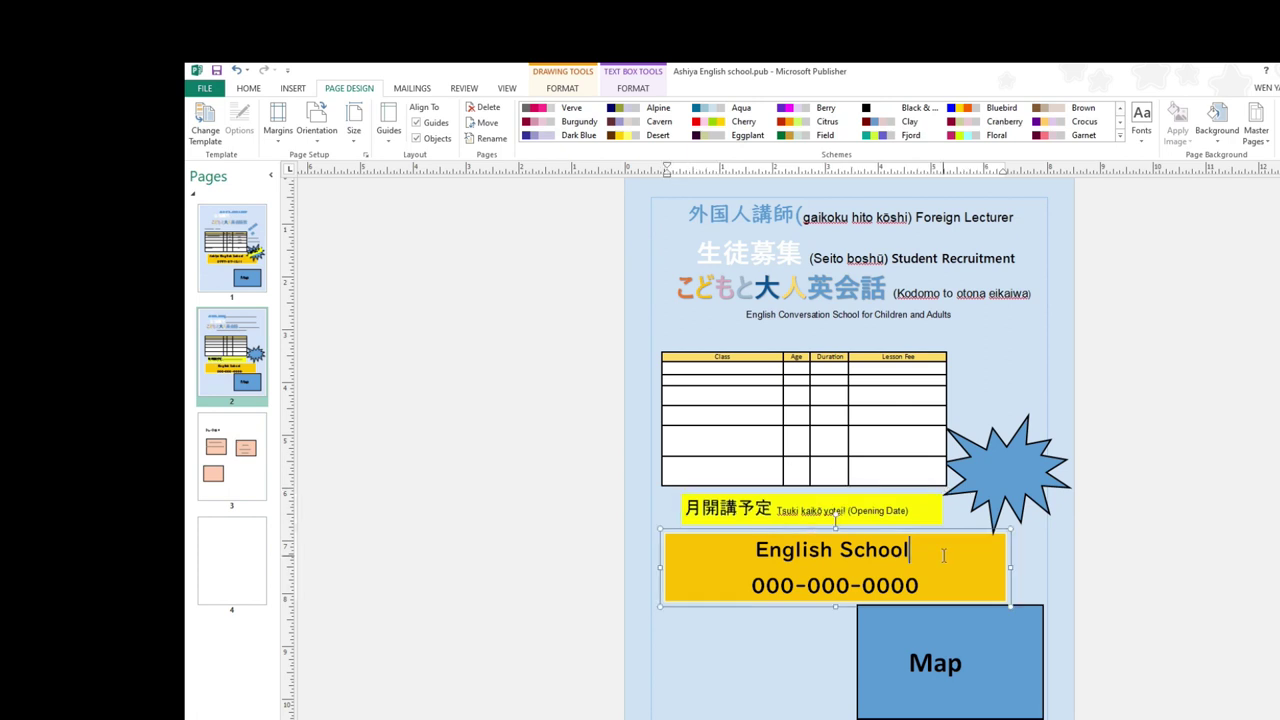
{"action": "left_click", "coordinate": [748, 585]}
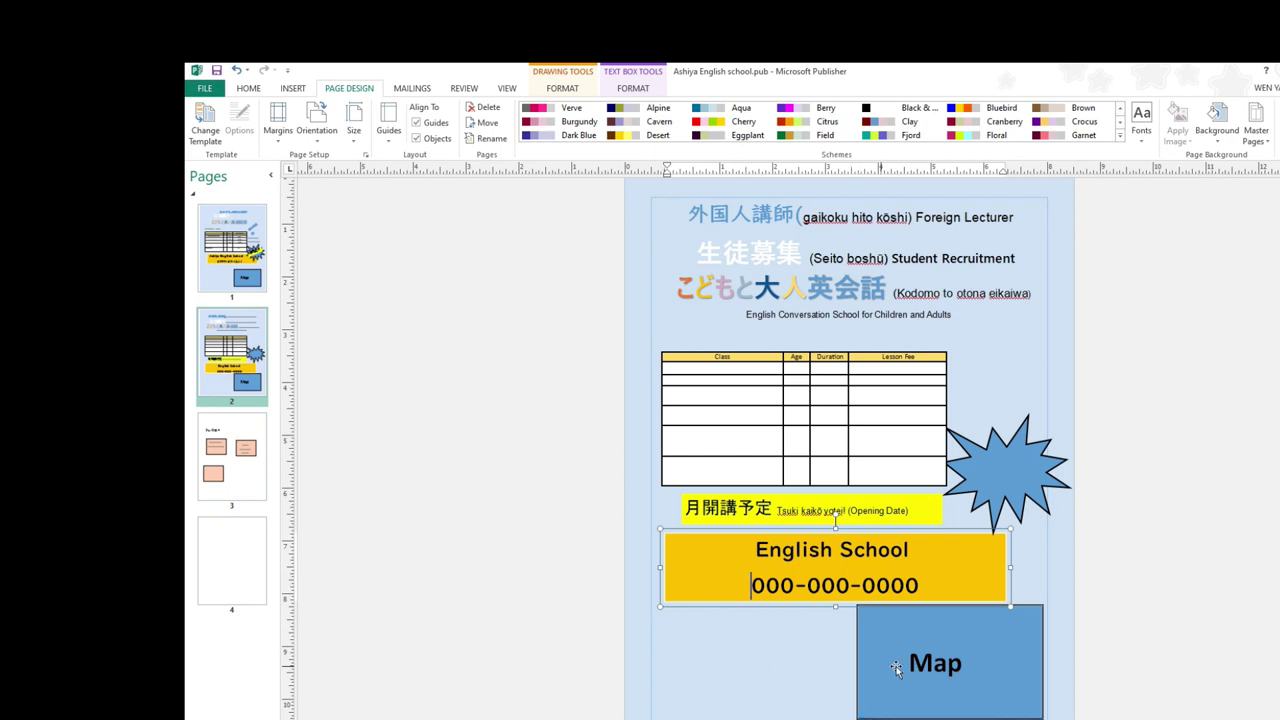
{"action": "key", "text": "Escape"}
{"action": "left_click", "coordinate": [884, 637]}
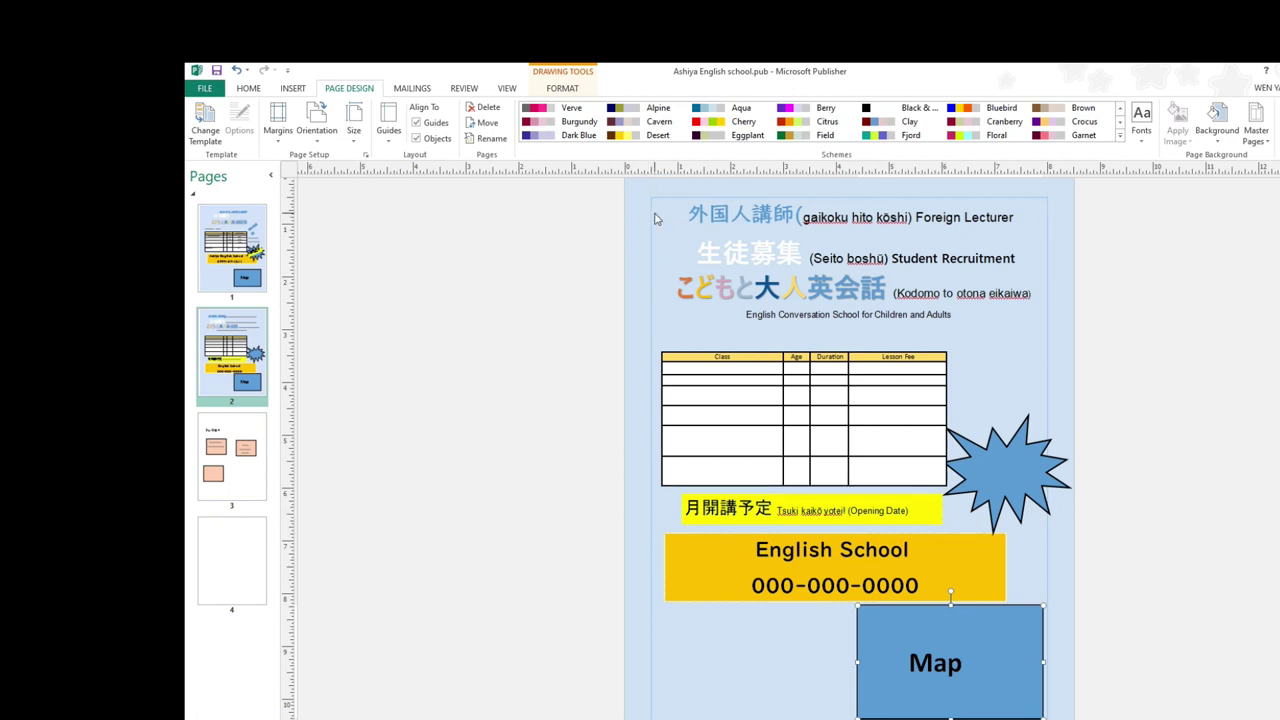
{"action": "left_click", "coordinate": [655, 218]}
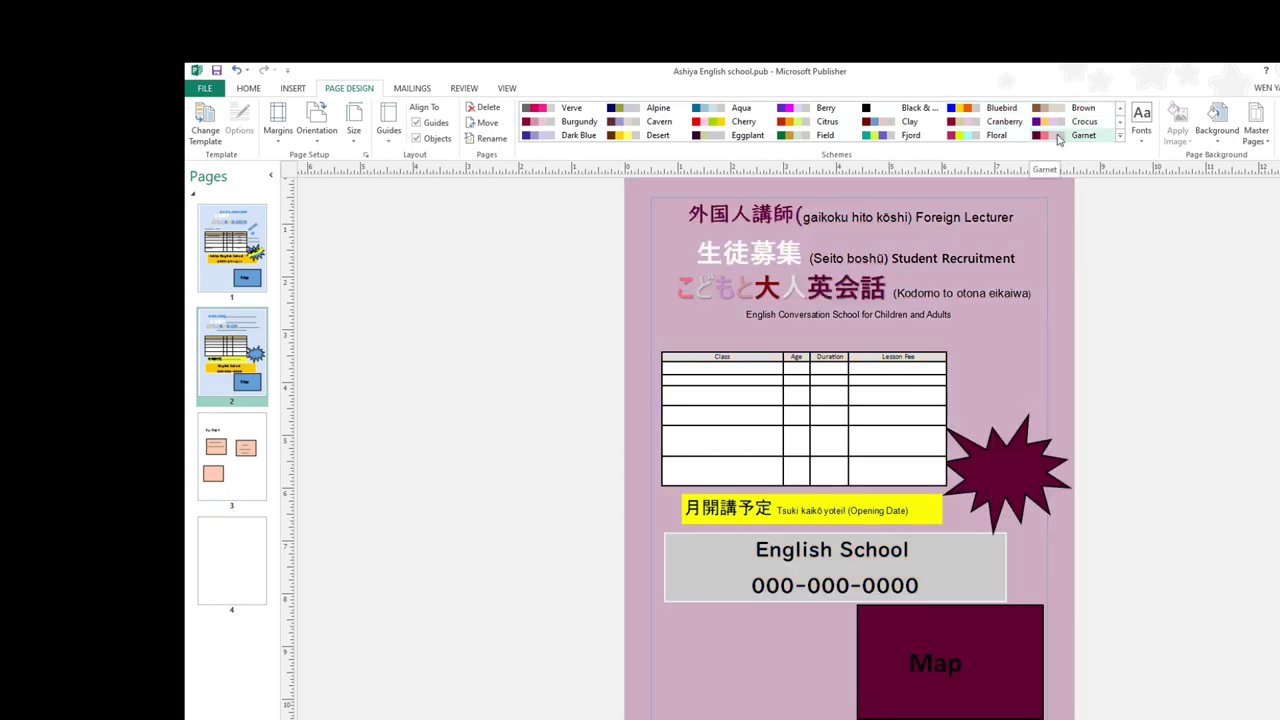
Step: Preview the page background styles and apply a plain light background to page two
{"action": "left_click", "coordinate": [1121, 122]}
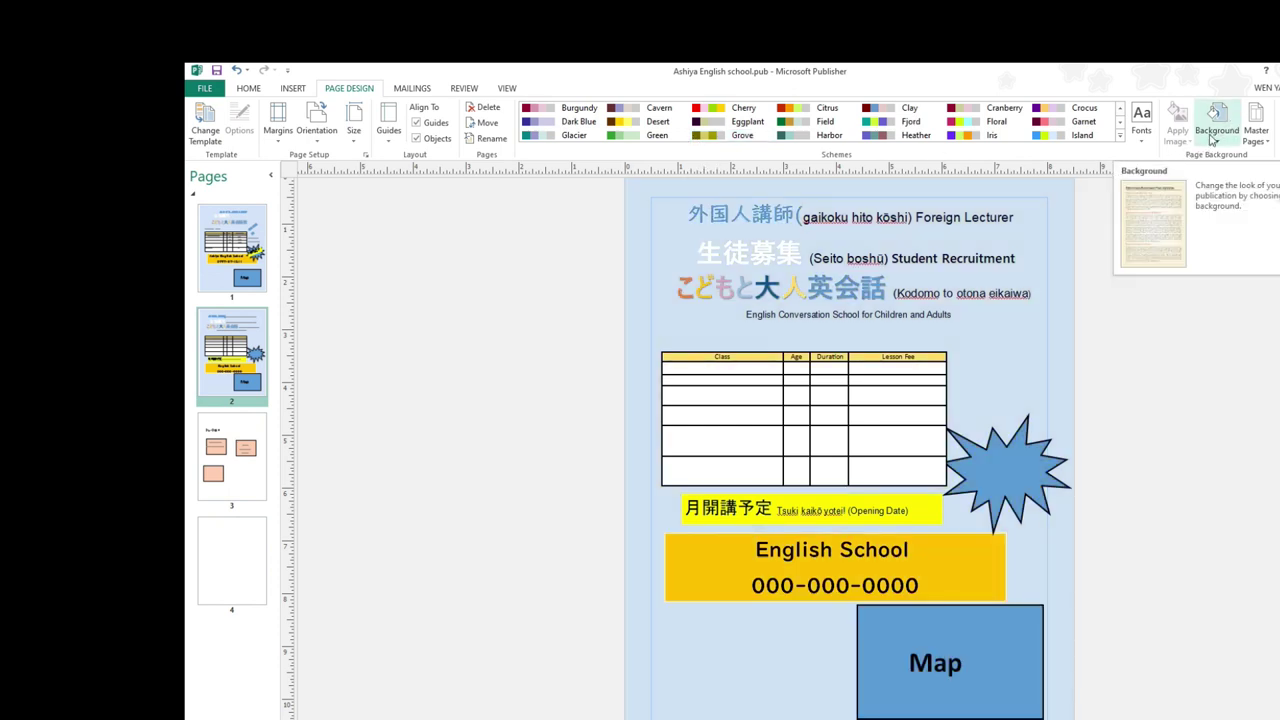
{"action": "left_click", "coordinate": [1213, 138]}
{"action": "left_click", "coordinate": [1149, 229]}
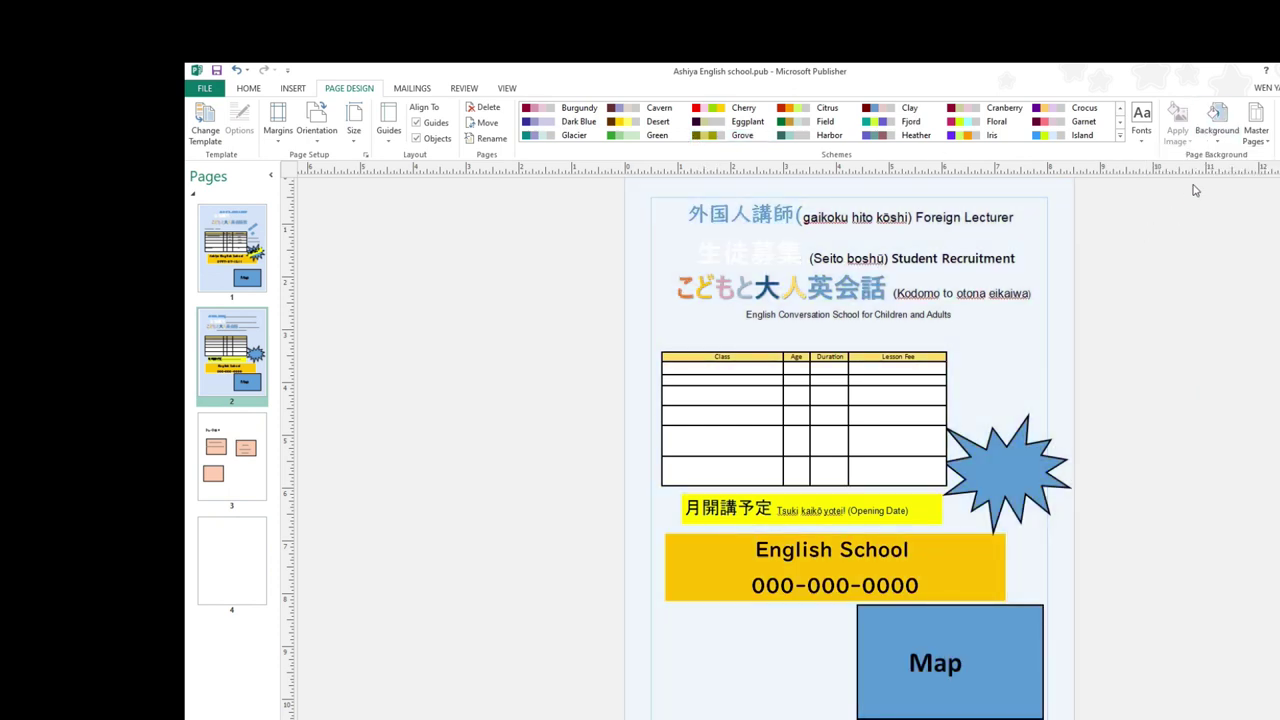
{"action": "left_click", "coordinate": [1216, 128]}
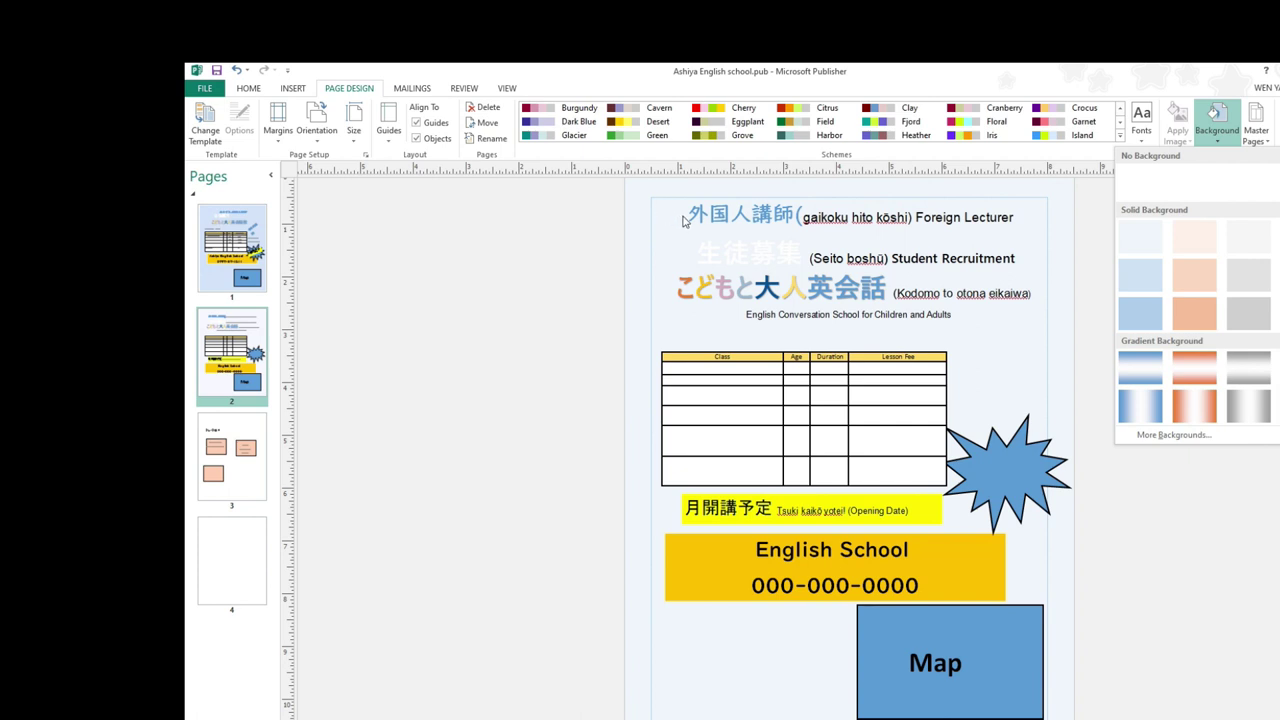
{"action": "left_click", "coordinate": [1094, 226]}
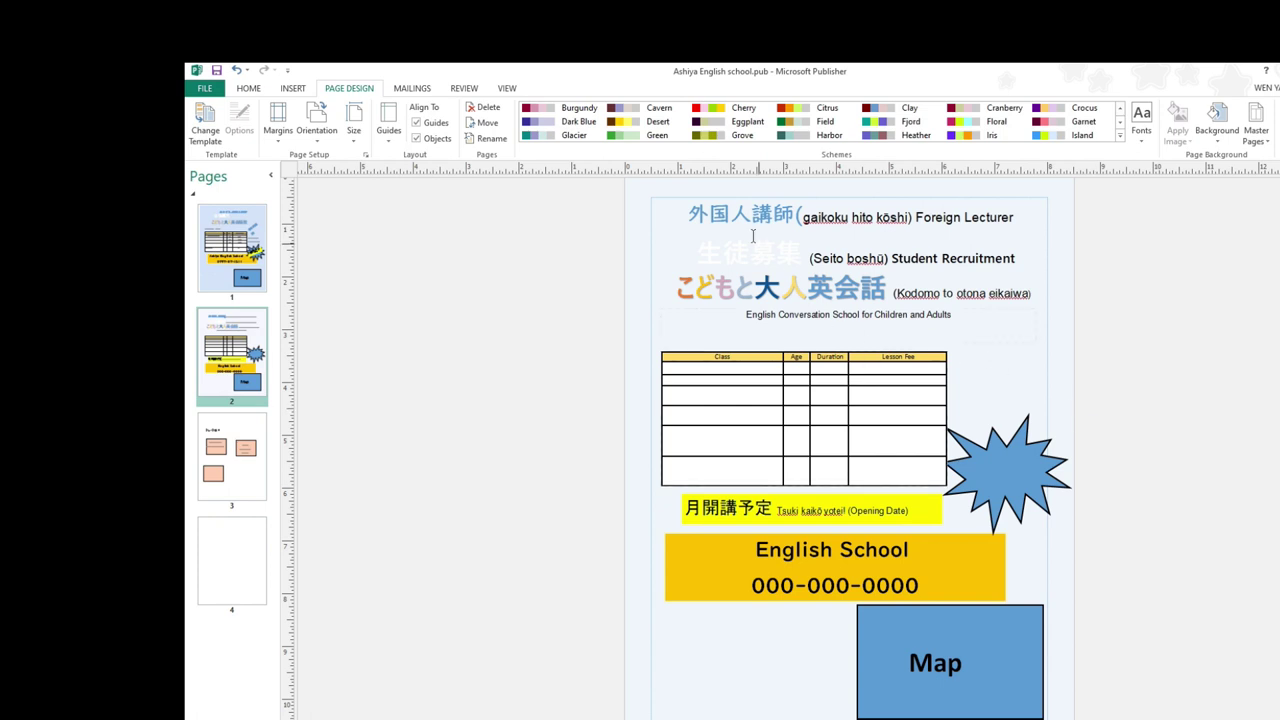
{"action": "left_click", "coordinate": [770, 250]}
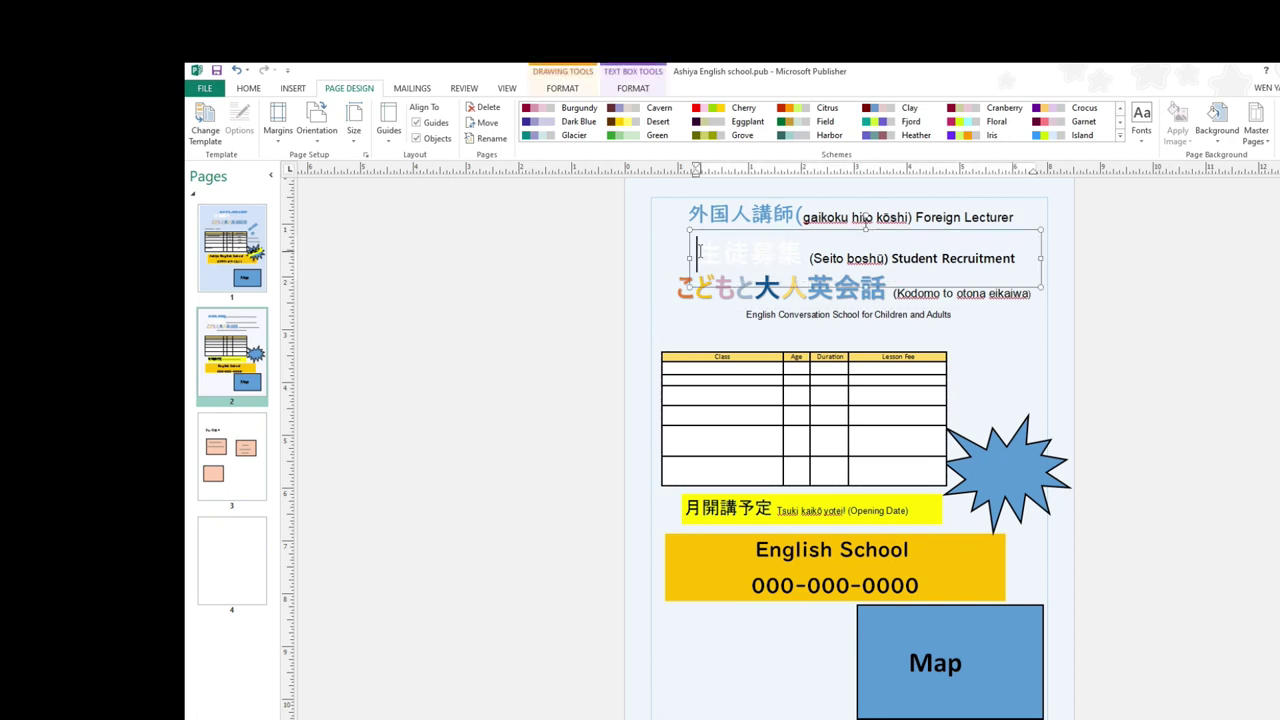
{"action": "left_click_drag", "start_coordinate": [698, 250], "coordinate": [808, 258]}
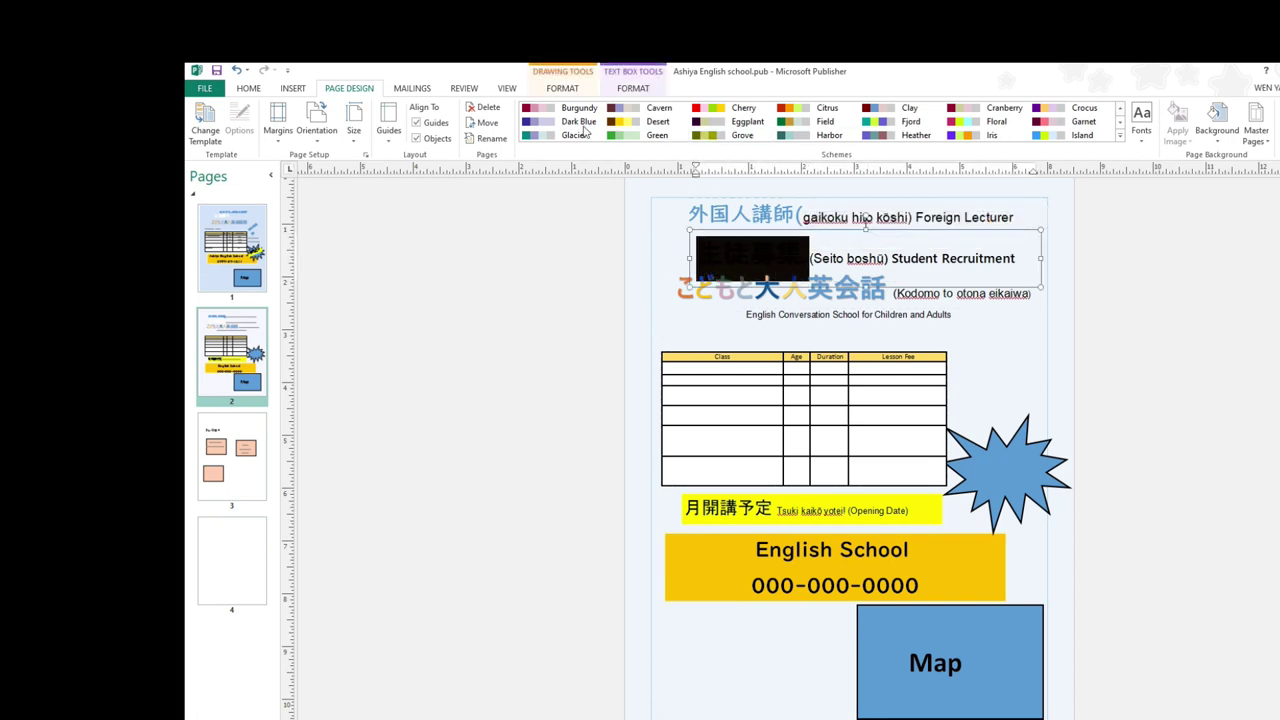
{"action": "right_click", "coordinate": [777, 257]}
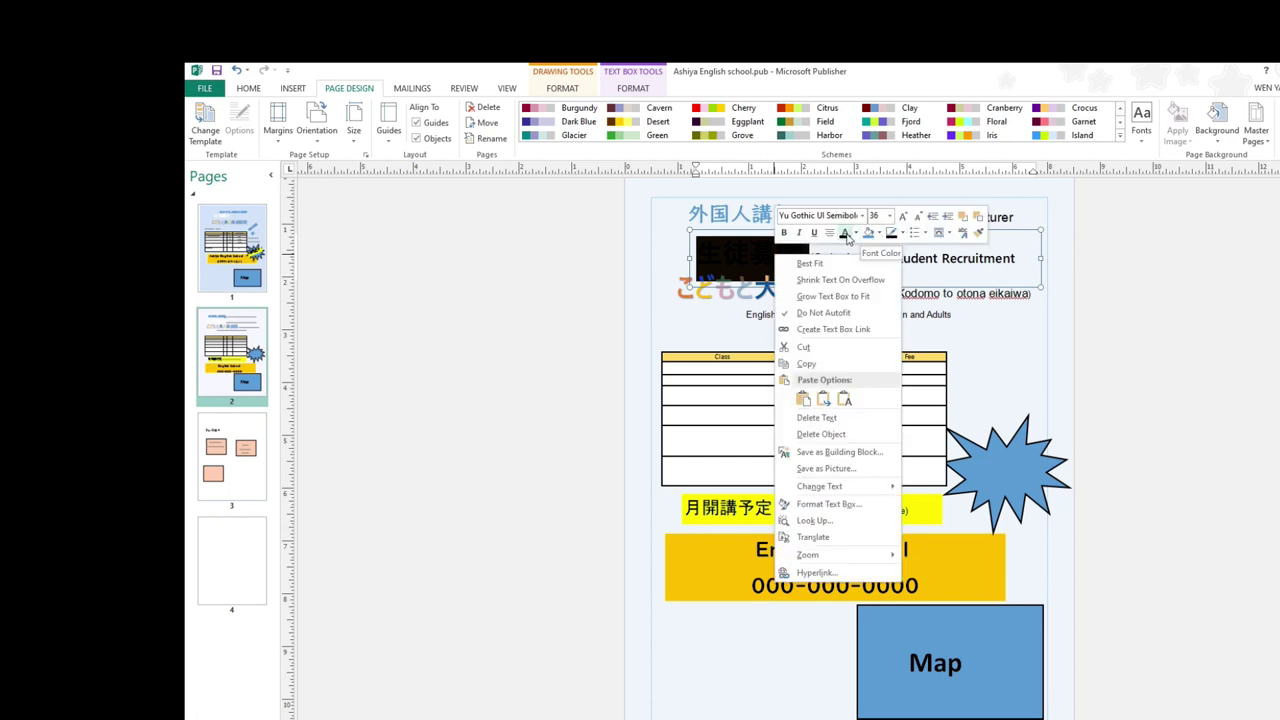
{"action": "left_click", "coordinate": [846, 233]}
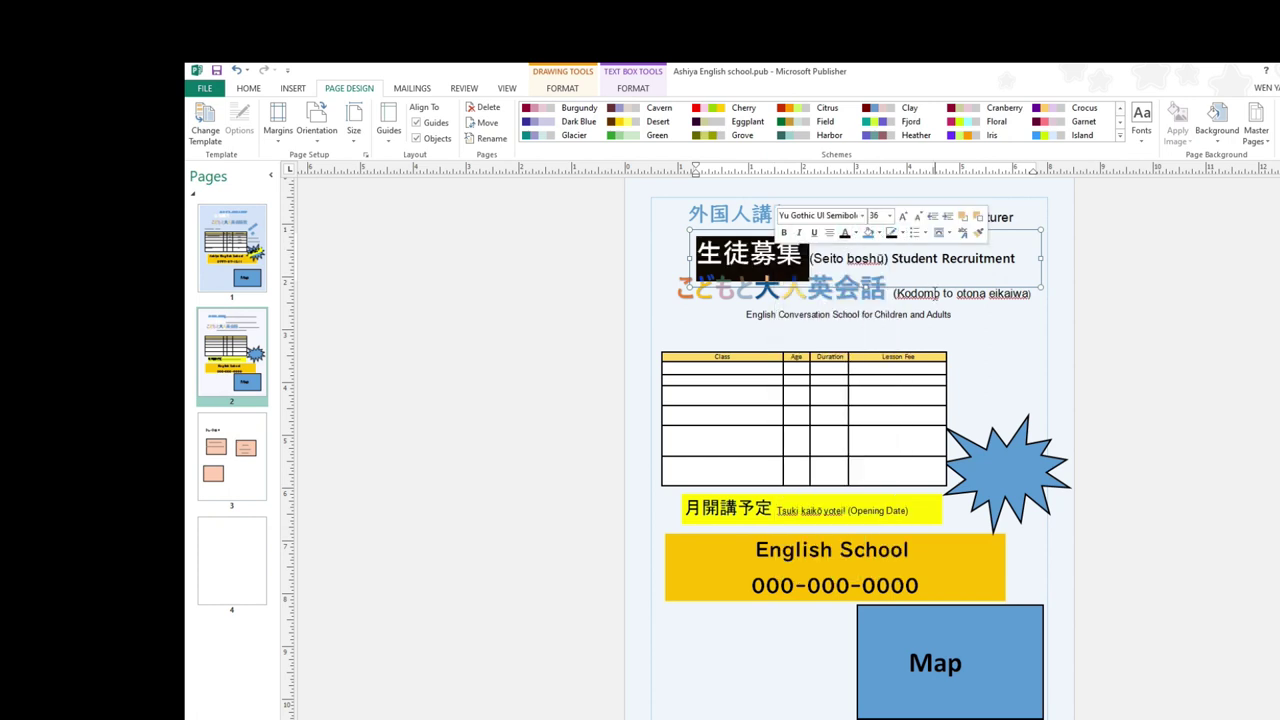
{"action": "left_click", "coordinate": [668, 274]}
{"action": "left_click", "coordinate": [615, 316]}
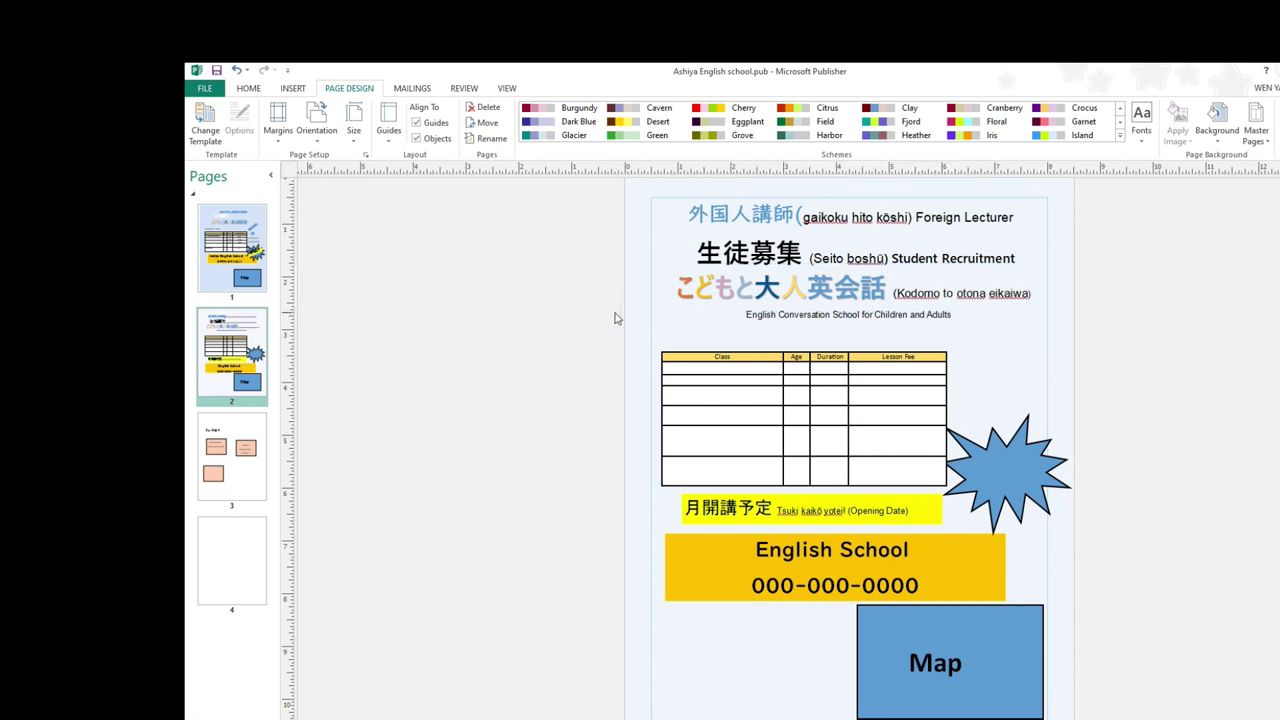
{"action": "left_click", "coordinate": [997, 476]}
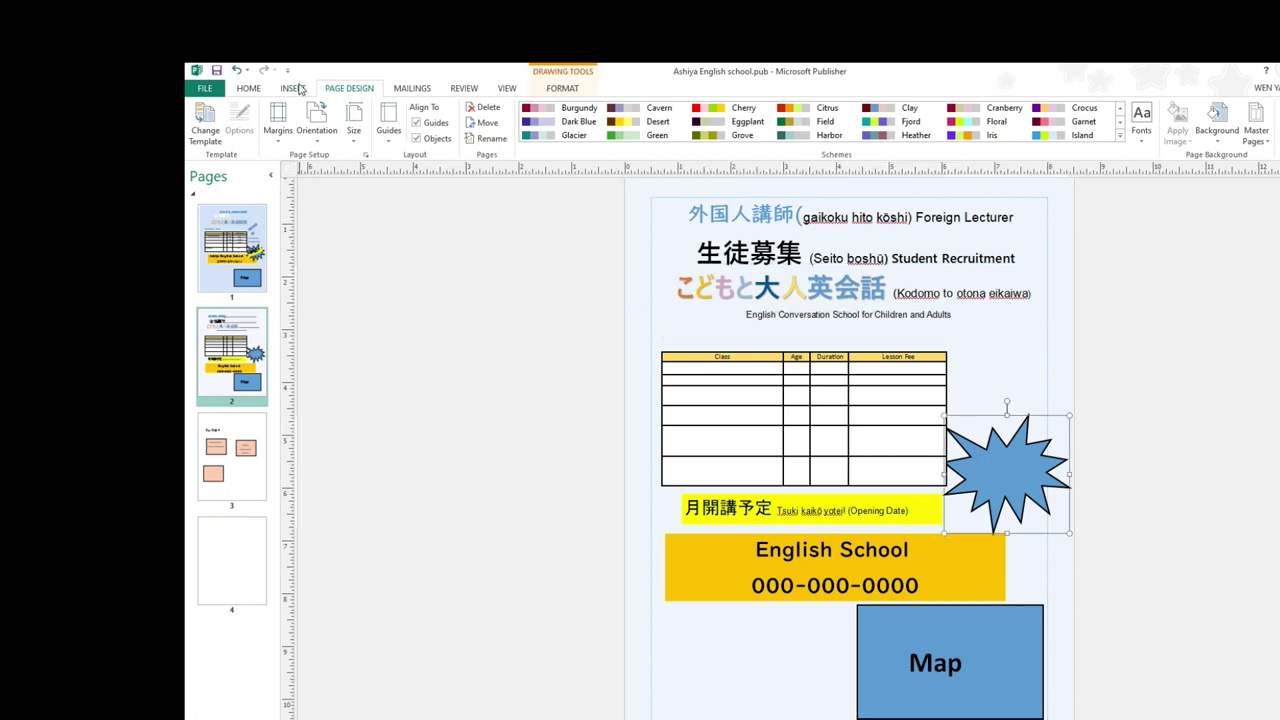
Step: Draw a small explosion starburst above the right end of the fee table
{"action": "left_click", "coordinate": [293, 88]}
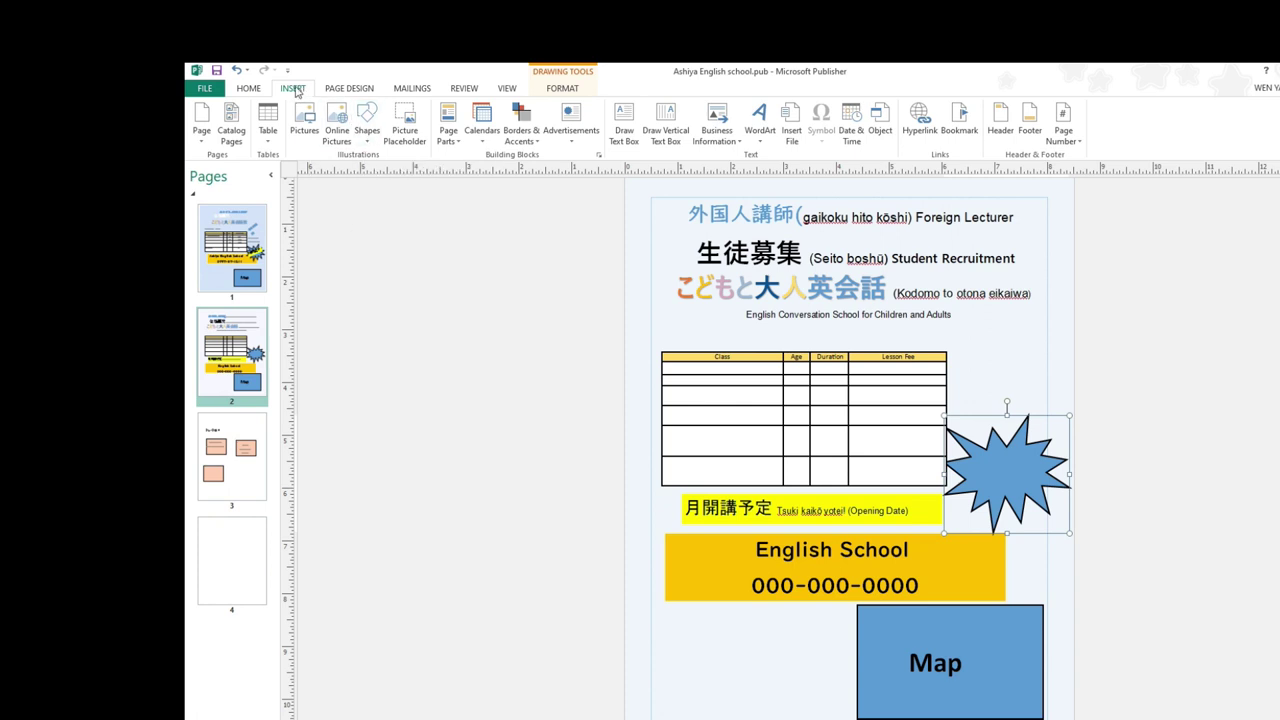
{"action": "left_click", "coordinate": [367, 125]}
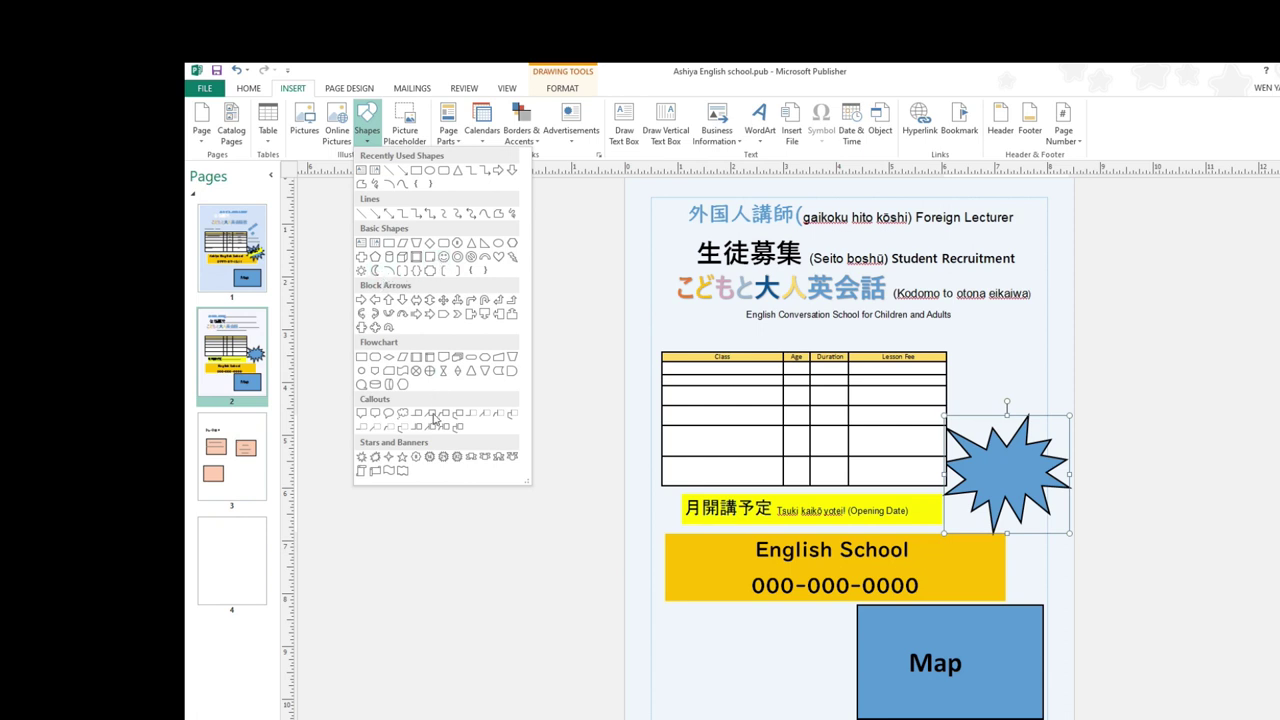
{"action": "left_click", "coordinate": [362, 458]}
{"action": "left_click_drag", "start_coordinate": [940, 336], "coordinate": [1016, 412]}
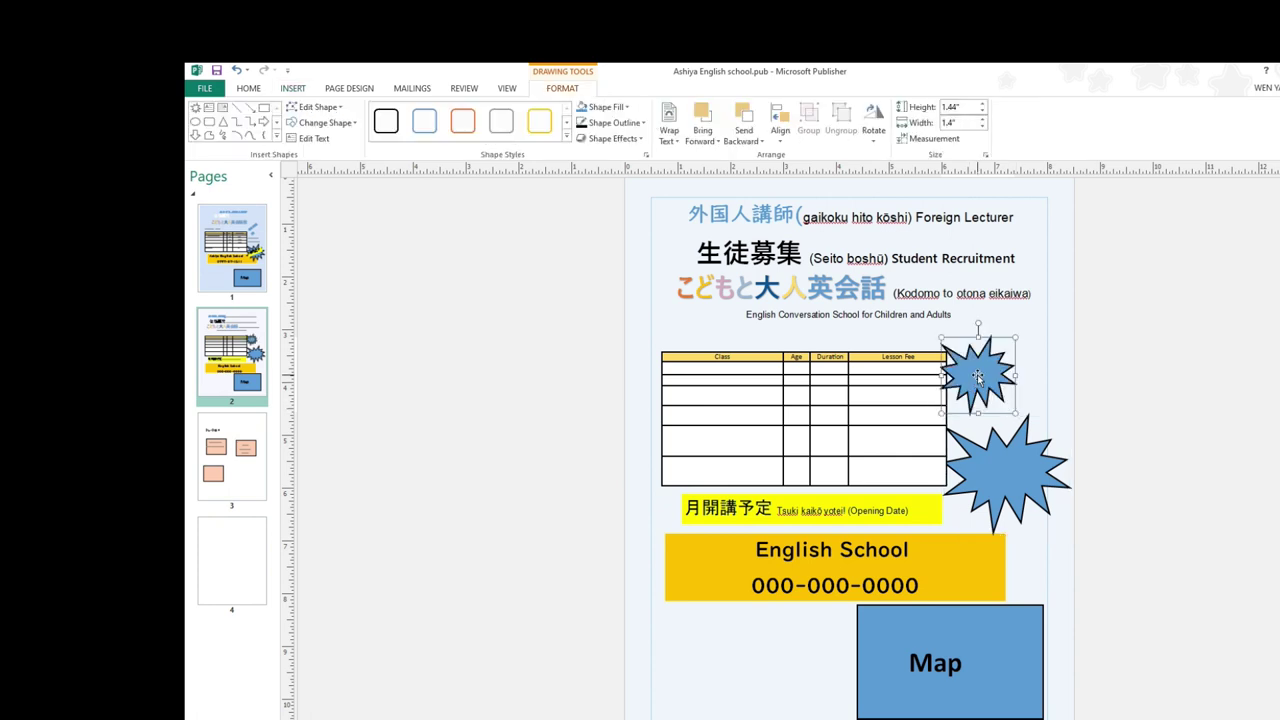
Step: Fill the new starburst dark gold and enlarge it over the headings
{"action": "right_click", "coordinate": [979, 379]}
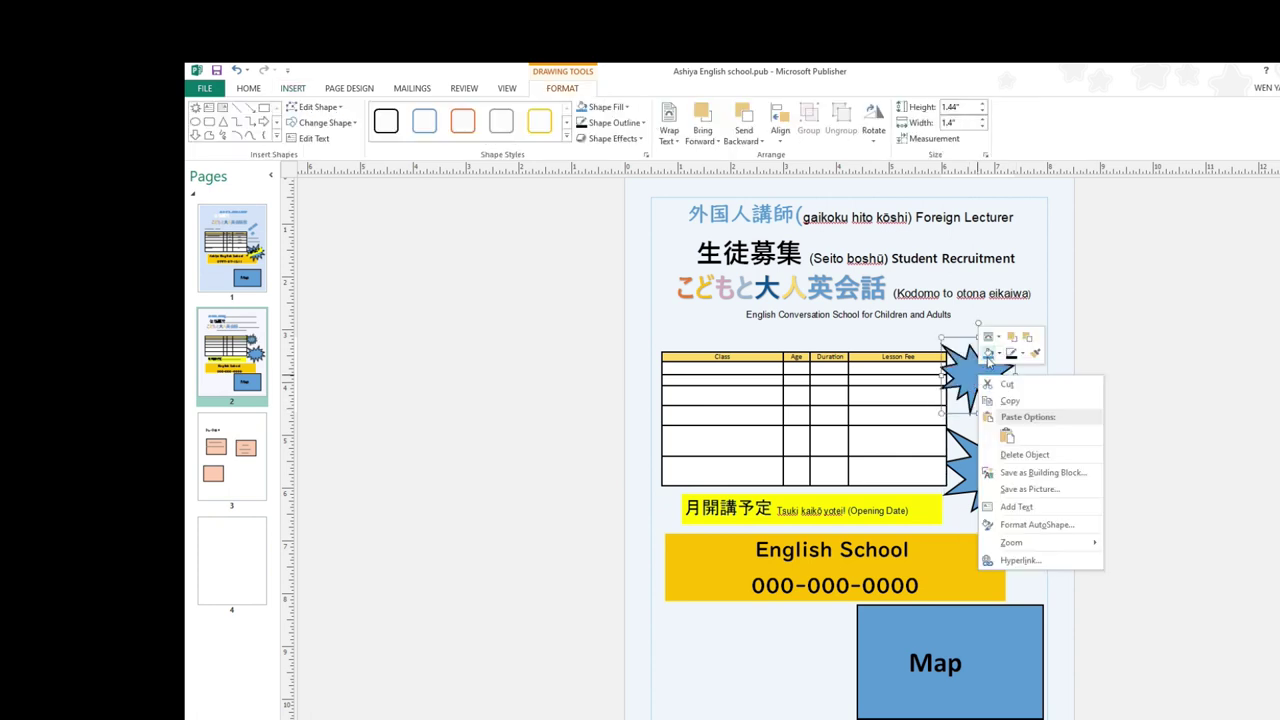
{"action": "key", "text": "Escape"}
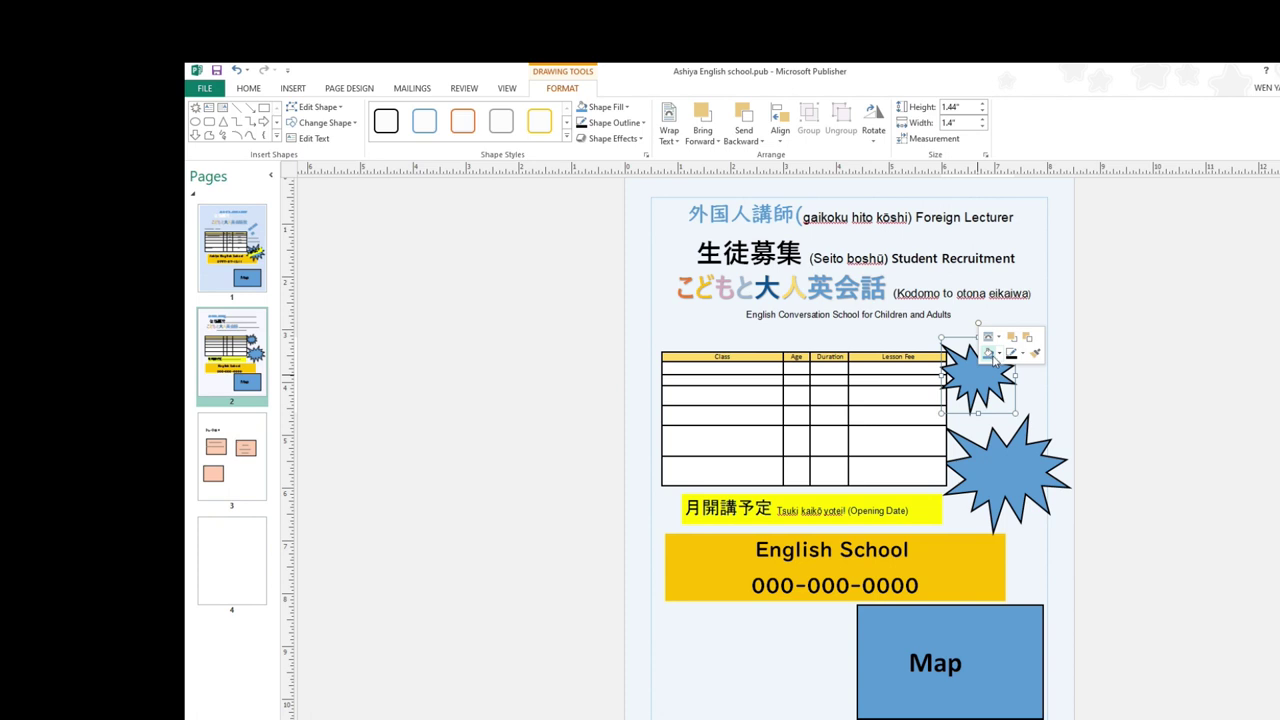
{"action": "left_click", "coordinate": [997, 354]}
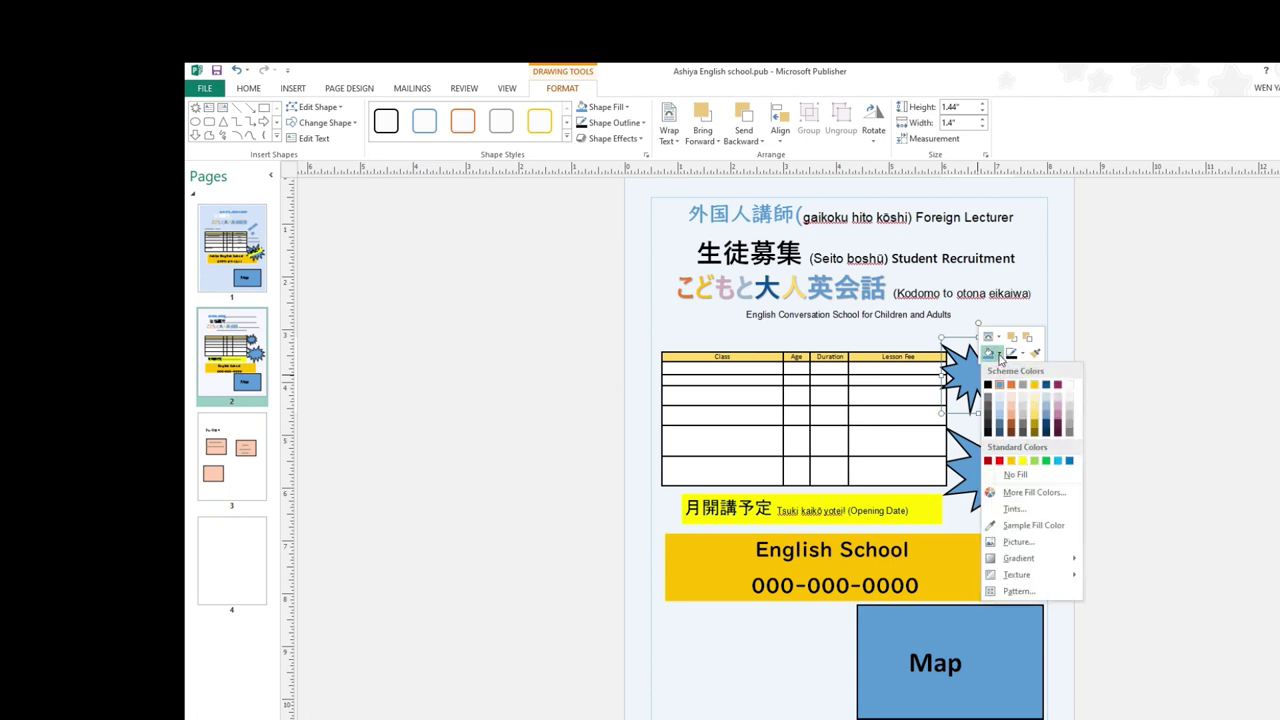
{"action": "left_click", "coordinate": [1034, 424]}
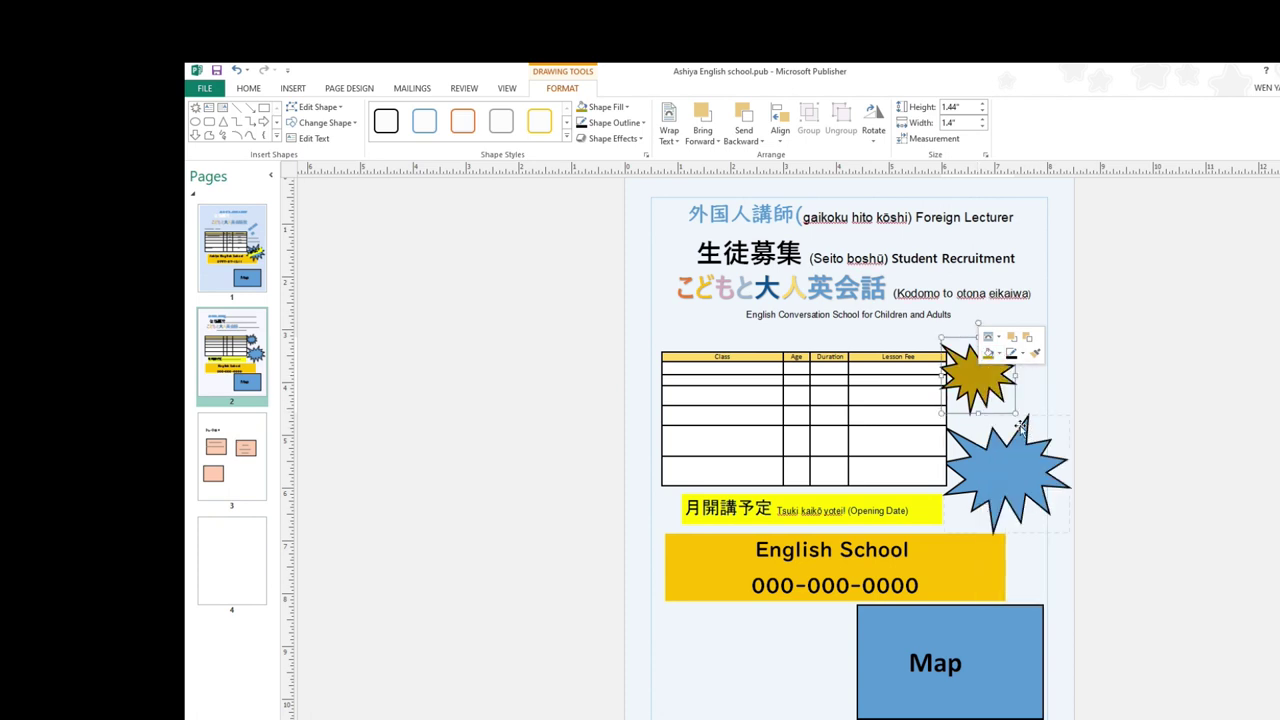
{"action": "left_click_drag", "start_coordinate": [942, 336], "coordinate": [826, 290]}
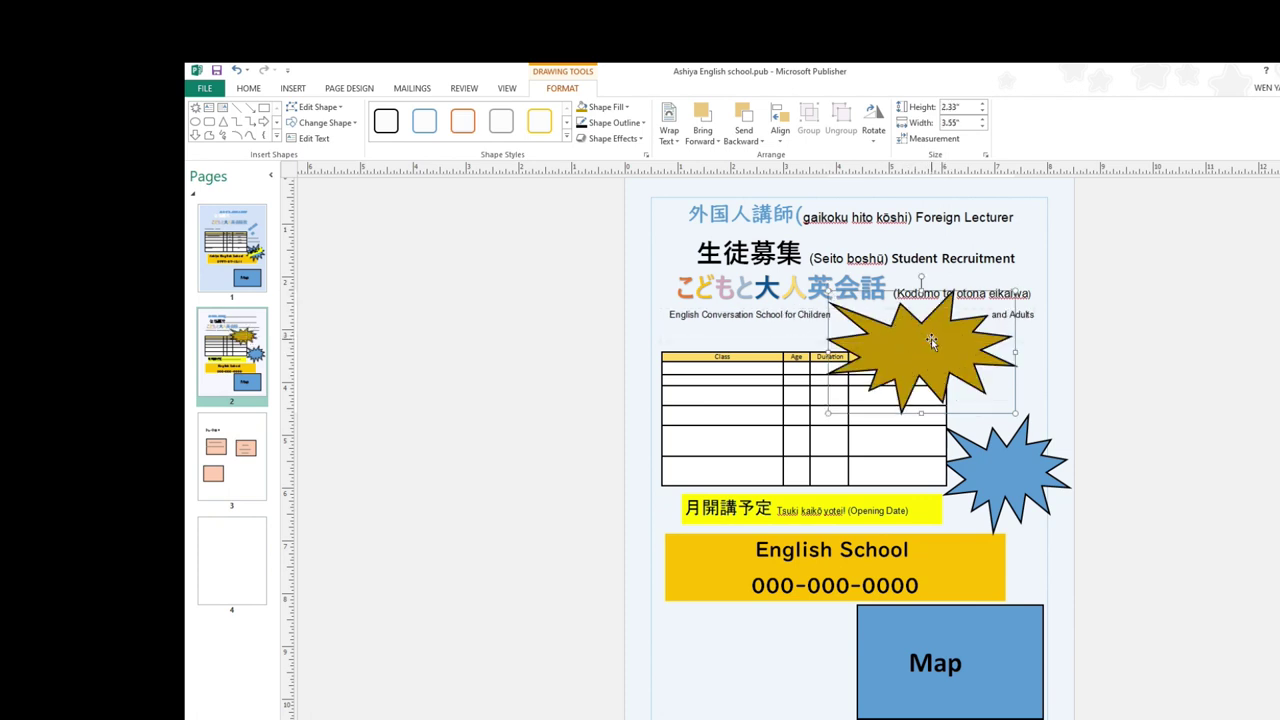
Step: Delete the gold star and lay the shortened opening-date banner diagonally across the blue starburst
{"action": "key", "text": "Delete"}
{"action": "left_click", "coordinate": [831, 509]}
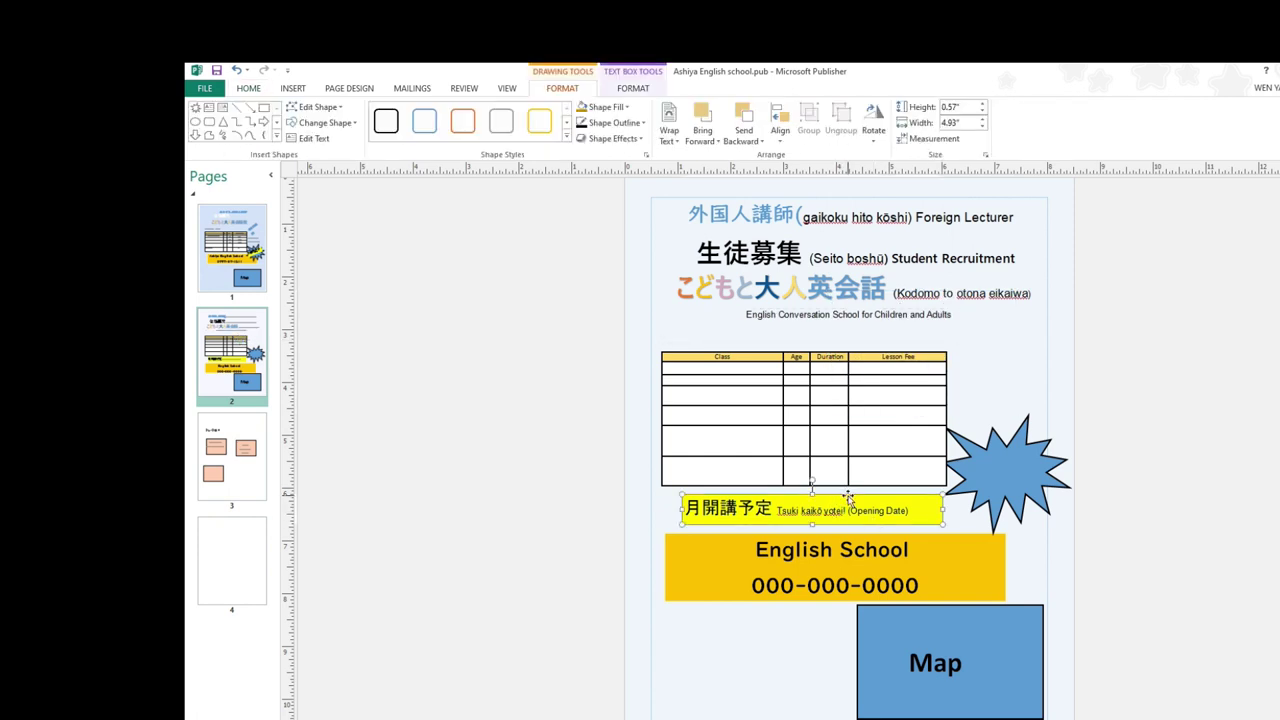
{"action": "left_click_drag", "start_coordinate": [847, 495], "coordinate": [1077, 452]}
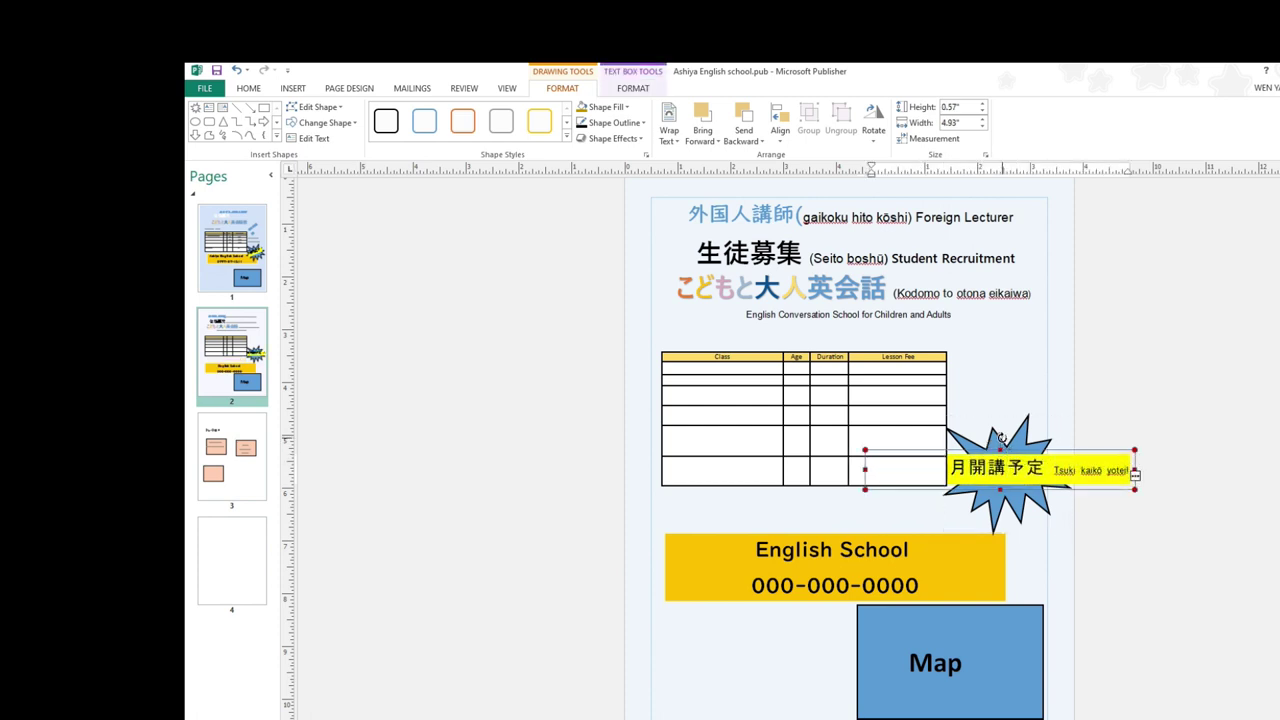
{"action": "left_click_drag", "start_coordinate": [1001, 437], "coordinate": [1020, 490]}
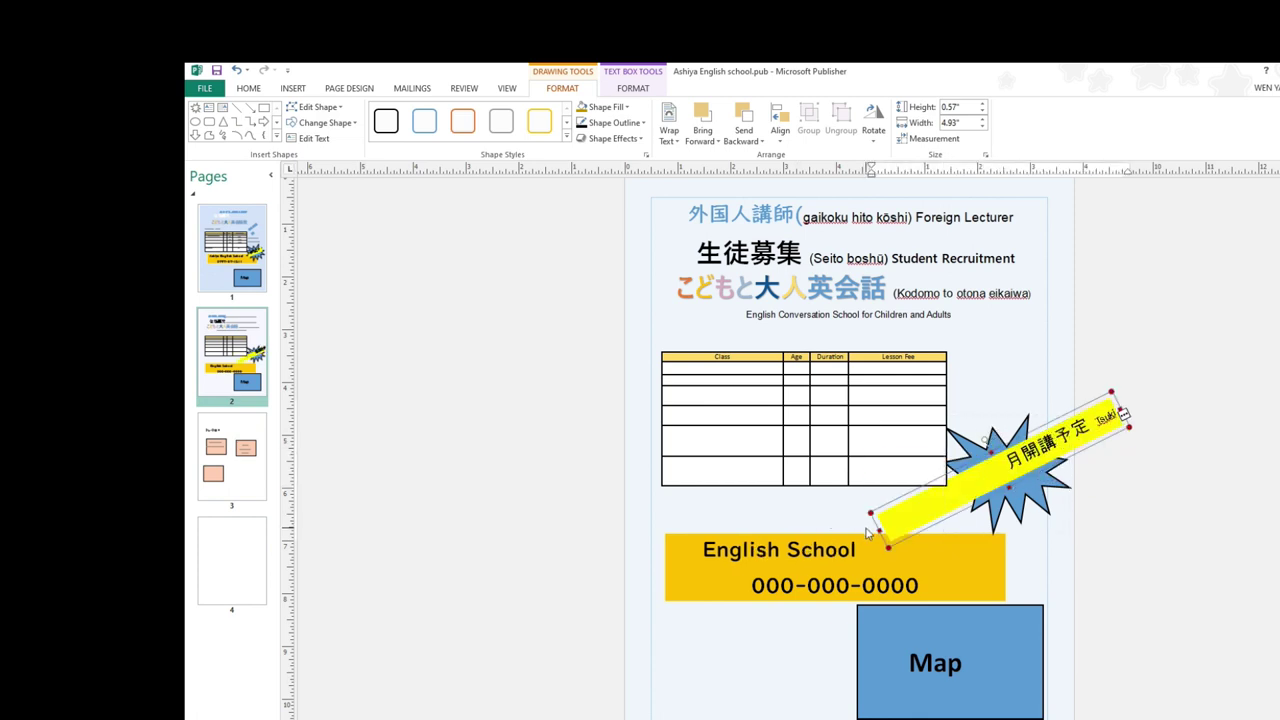
{"action": "left_click_drag", "start_coordinate": [876, 524], "coordinate": [926, 517]}
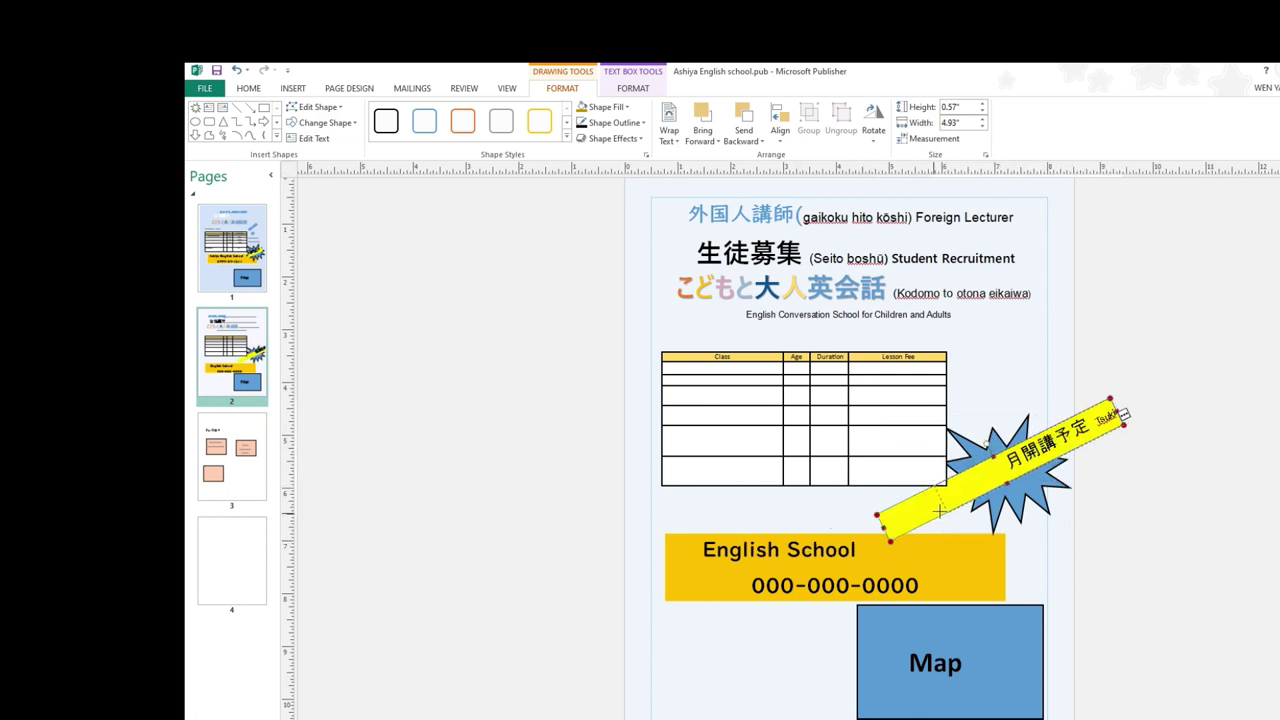
{"action": "left_click_drag", "start_coordinate": [944, 509], "coordinate": [962, 505]}
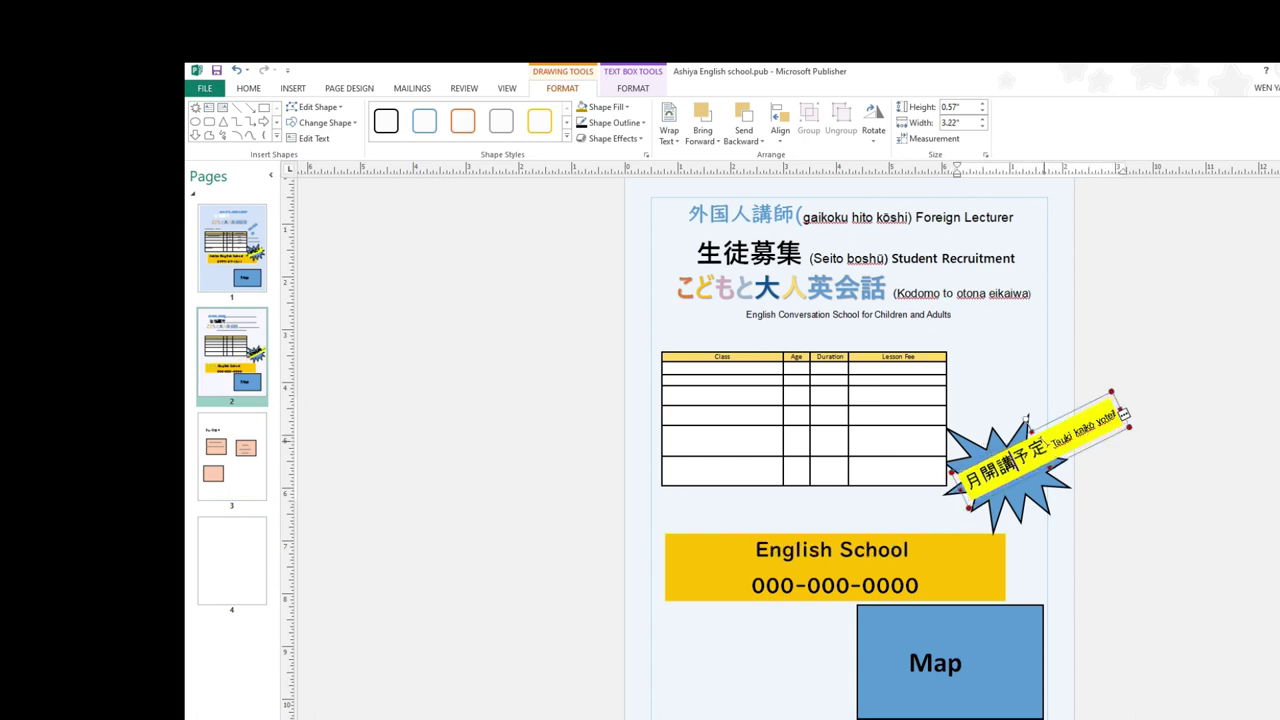
Step: Move the English School box up under the fee table
{"action": "left_click", "coordinate": [876, 549]}
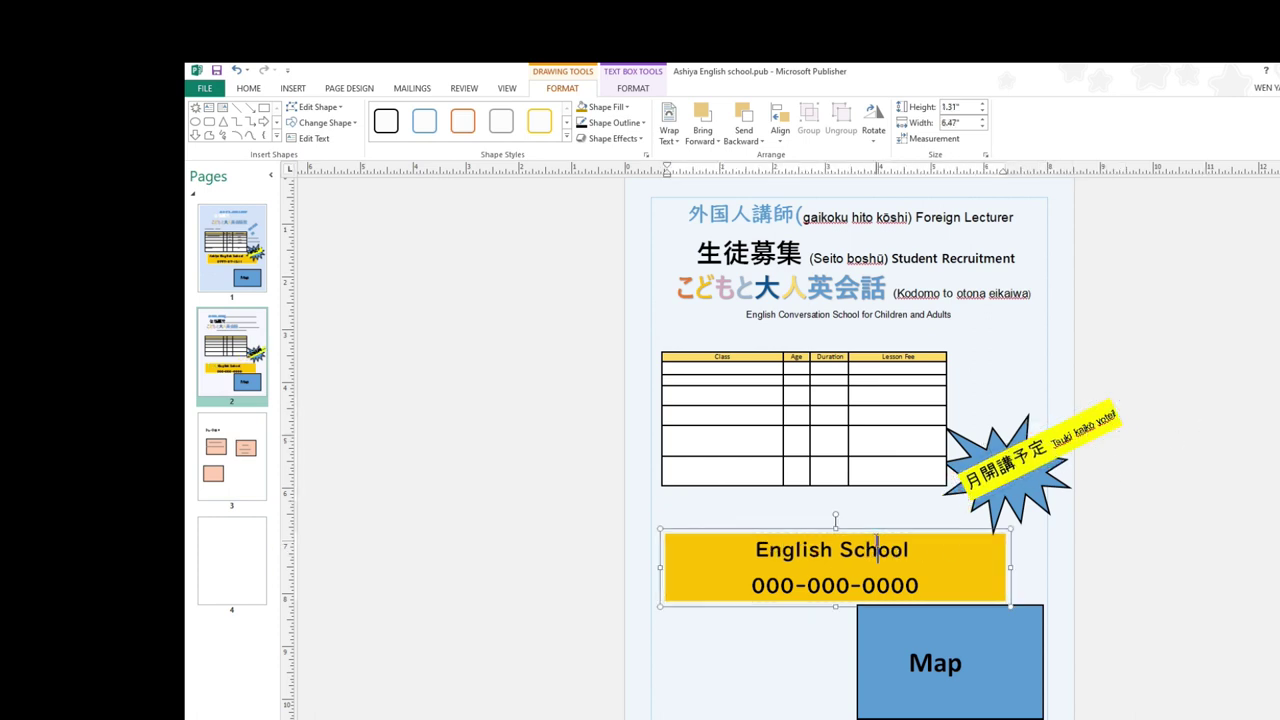
{"action": "left_click_drag", "start_coordinate": [876, 531], "coordinate": [866, 503]}
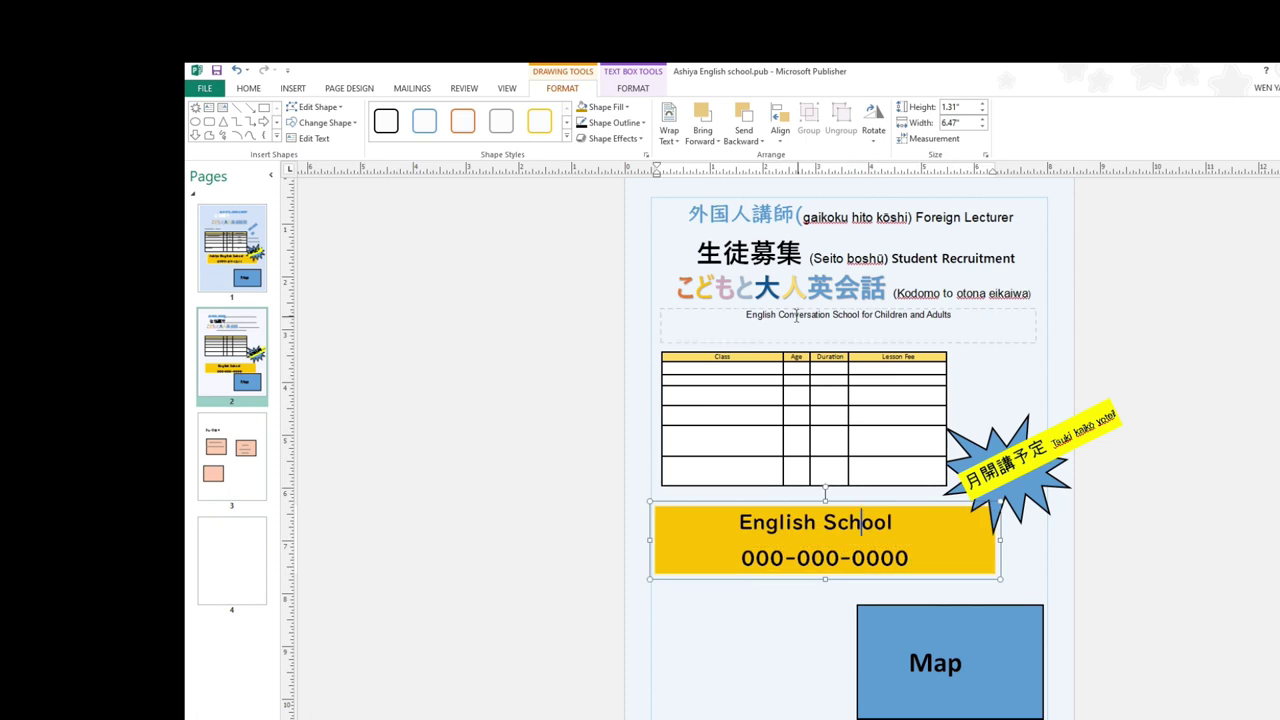
{"action": "left_click", "coordinate": [758, 288]}
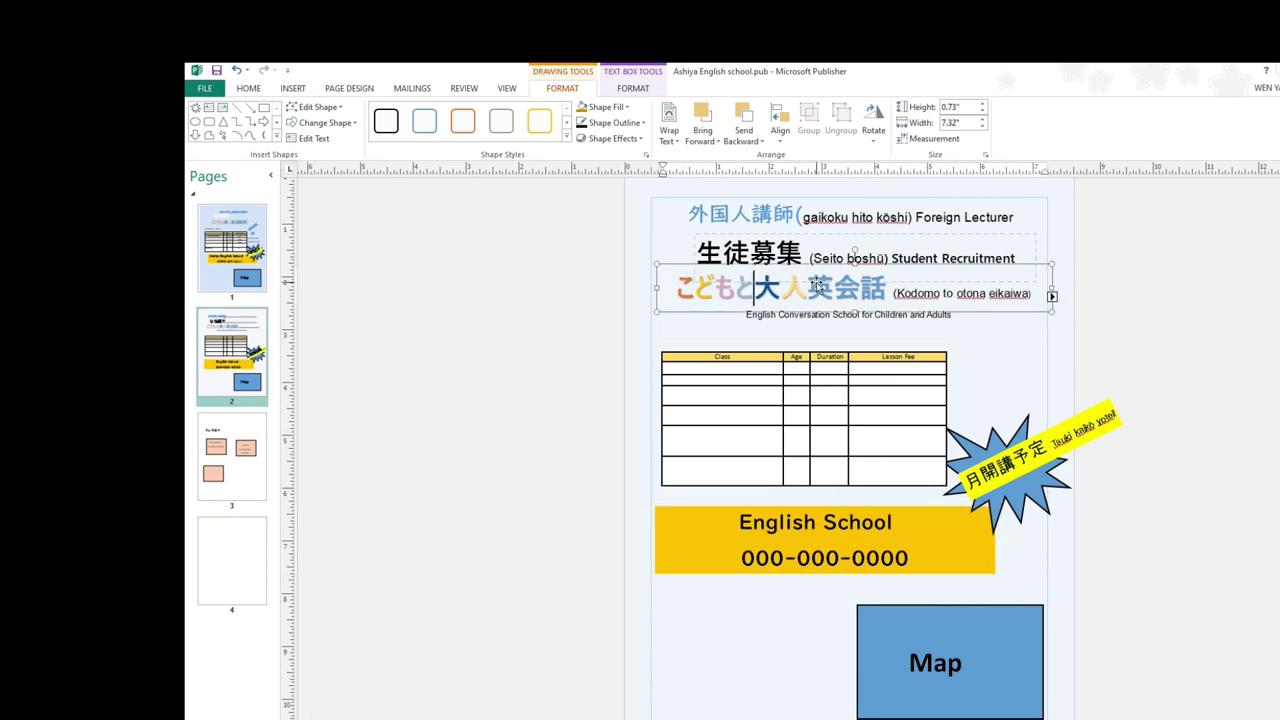
{"action": "left_click", "coordinate": [1217, 315]}
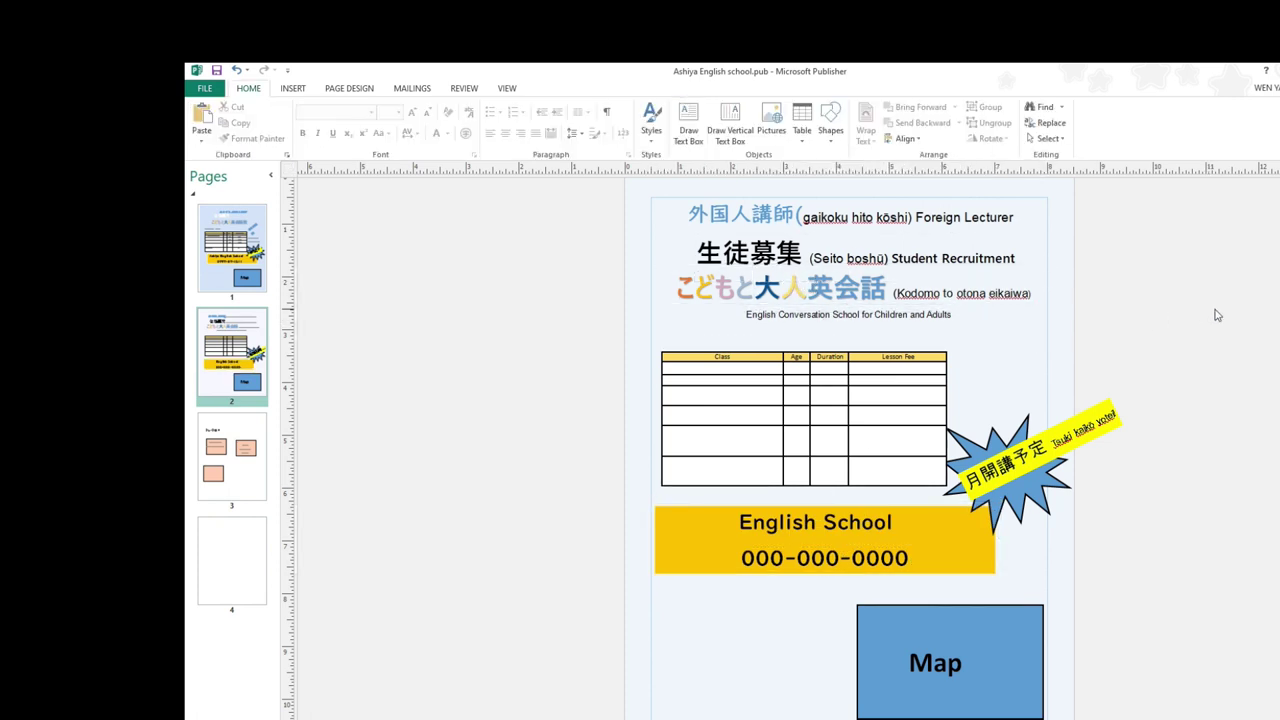